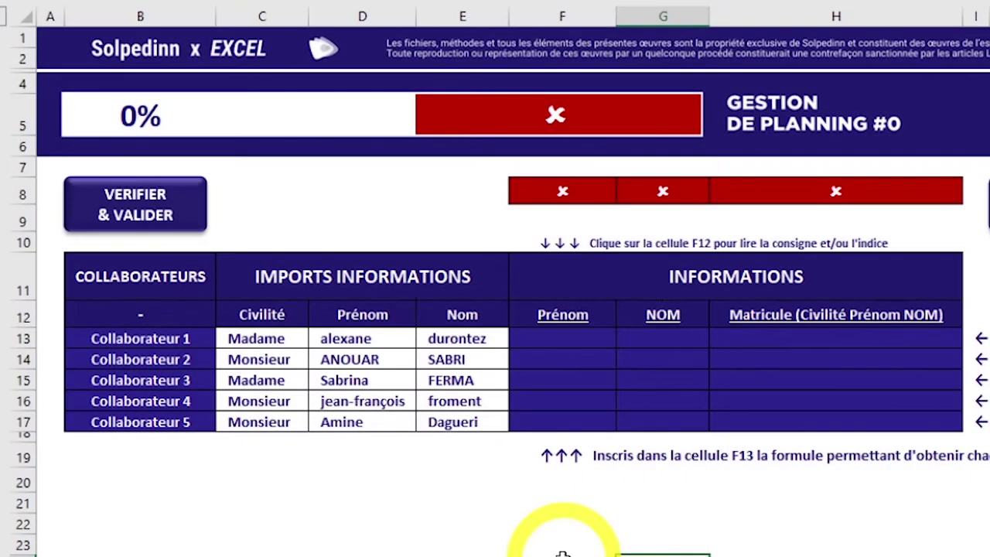
# After reading the Prénom instructions, enter =NOMPROPRE(D13) in F13 so it shows Alexane.
pyautogui.click(562, 316)
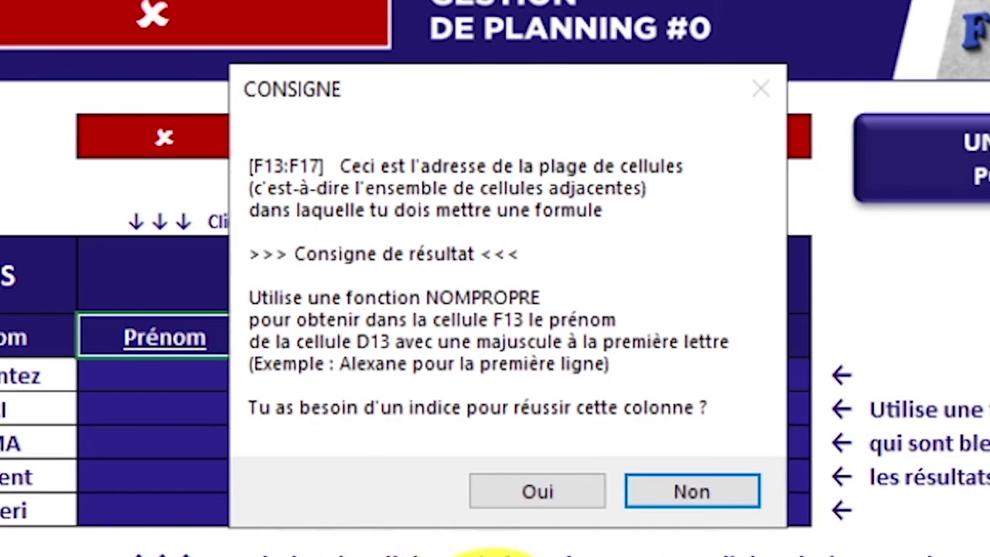
pyautogui.click(708, 501)
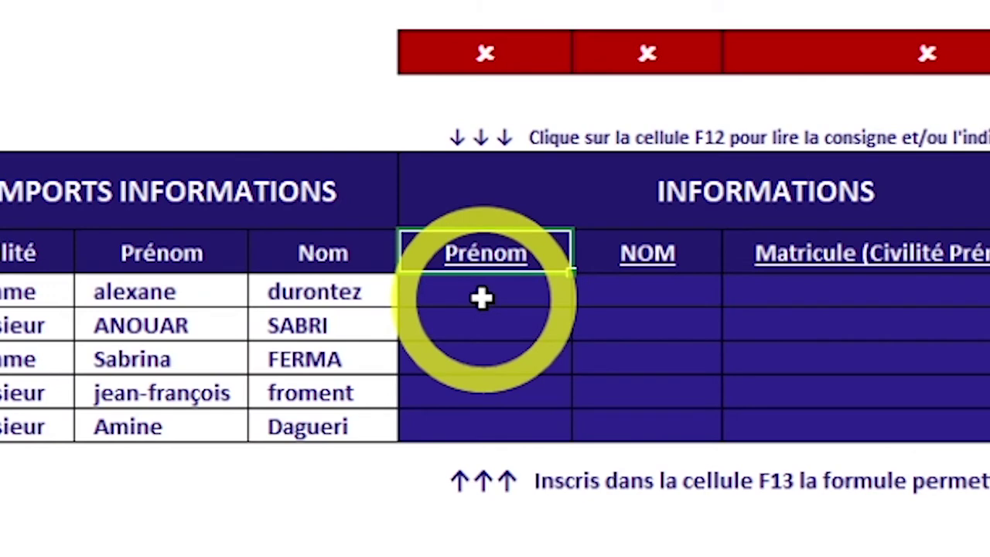
pyautogui.click(481, 299)
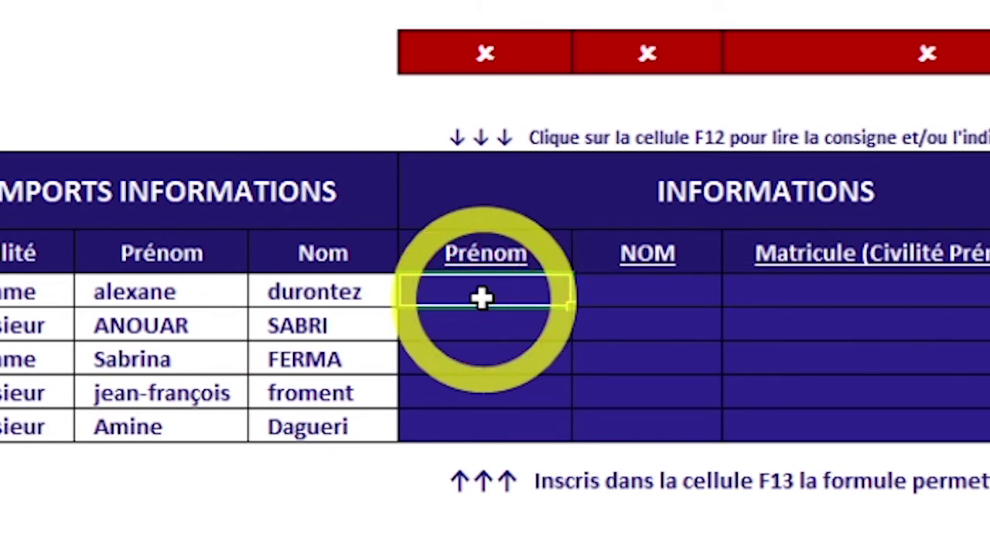
pyautogui.write('=')
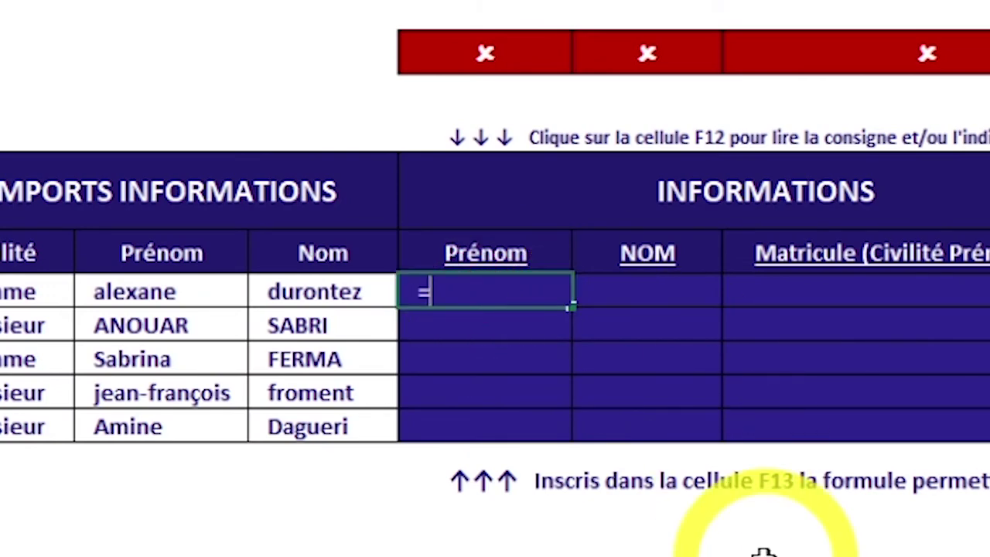
pyautogui.write('nompr')
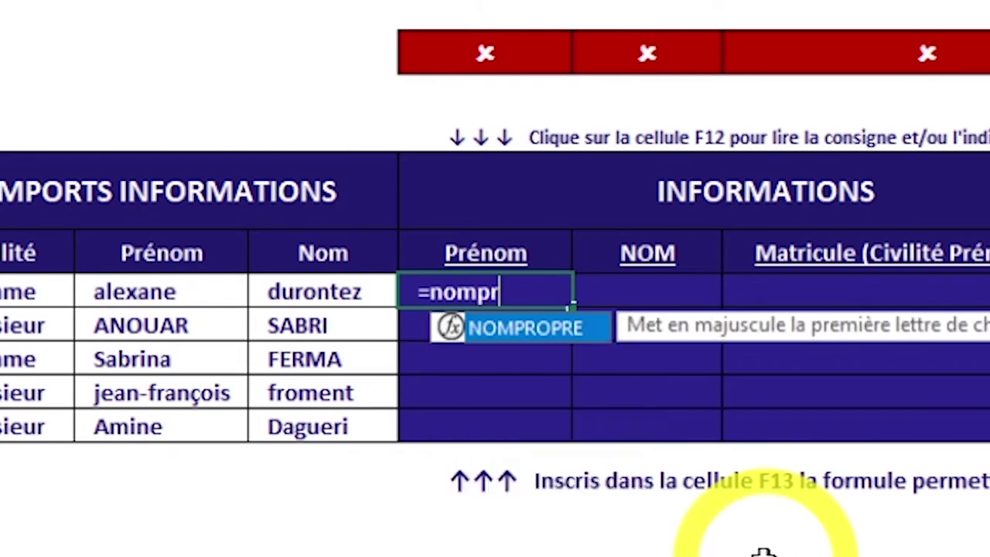
pyautogui.write('opre(')
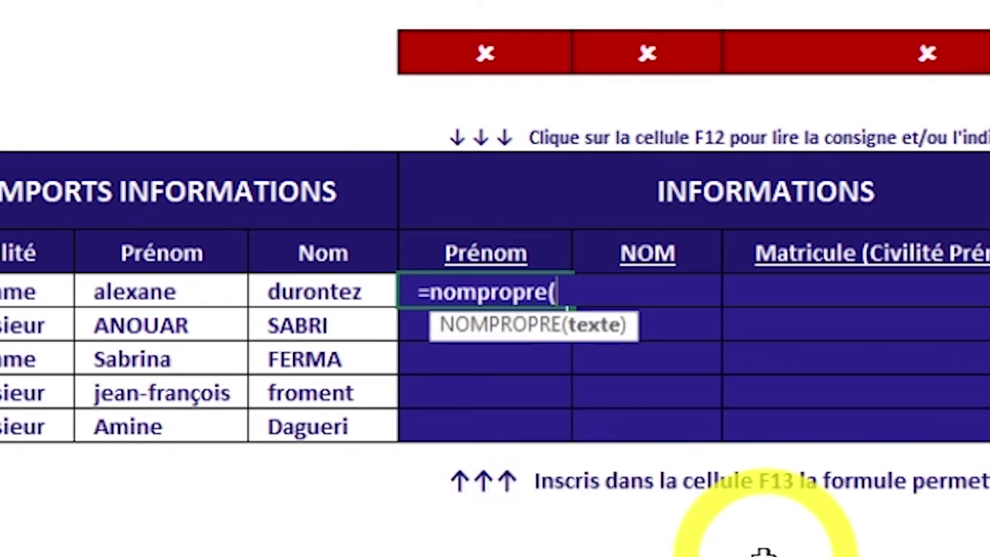
pyautogui.click(157, 293)
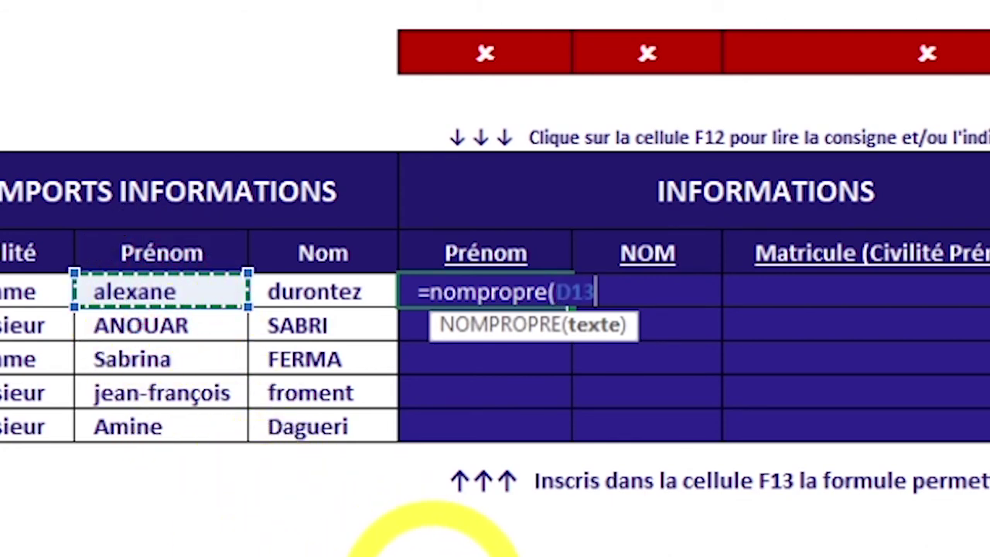
pyautogui.write(')')
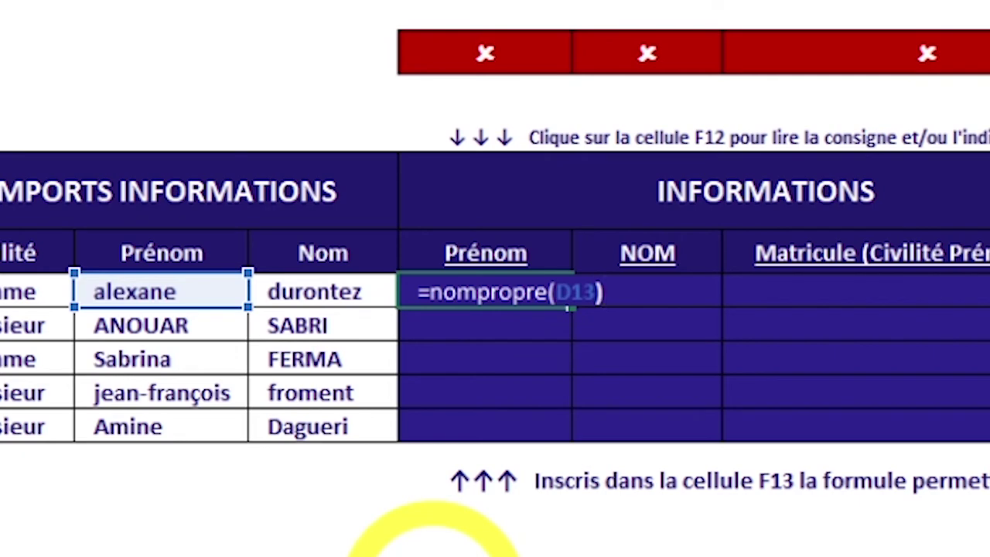
pyautogui.press('Return')
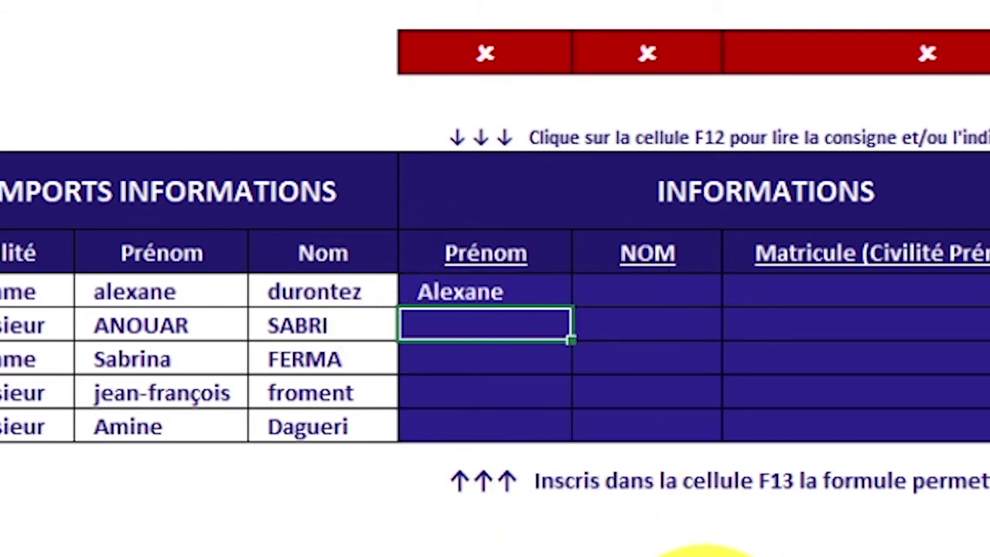
# Copy the F13 proper-case formula down through F17.
pyautogui.click(526, 288)
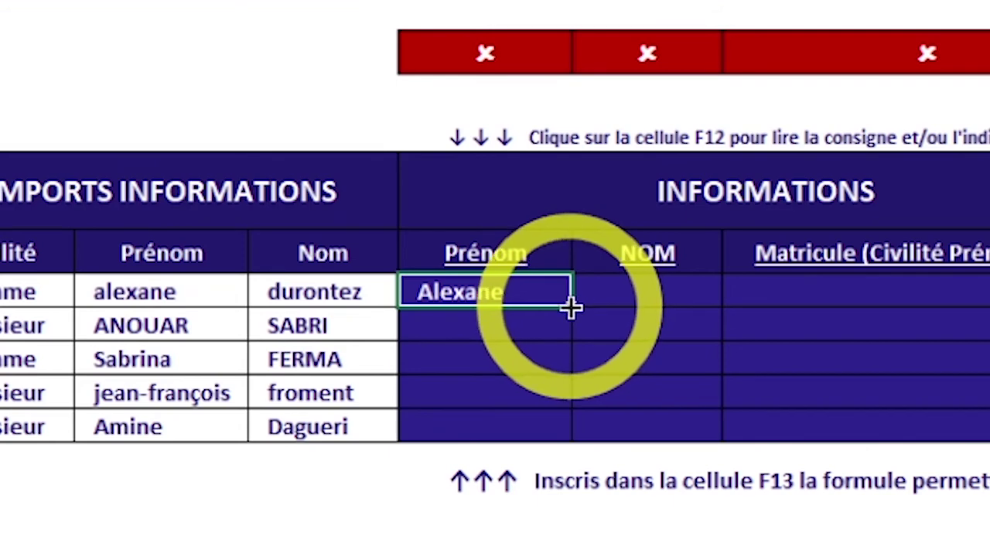
pyautogui.moveTo(571, 307); pyautogui.dragTo(581, 435)
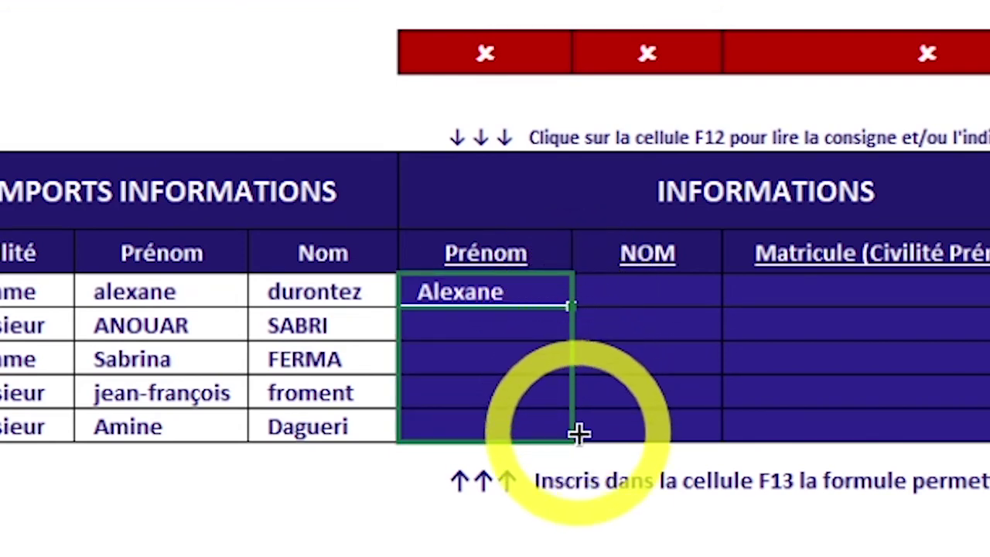
pyautogui.moveTo(580, 434); pyautogui.dragTo(580, 436)
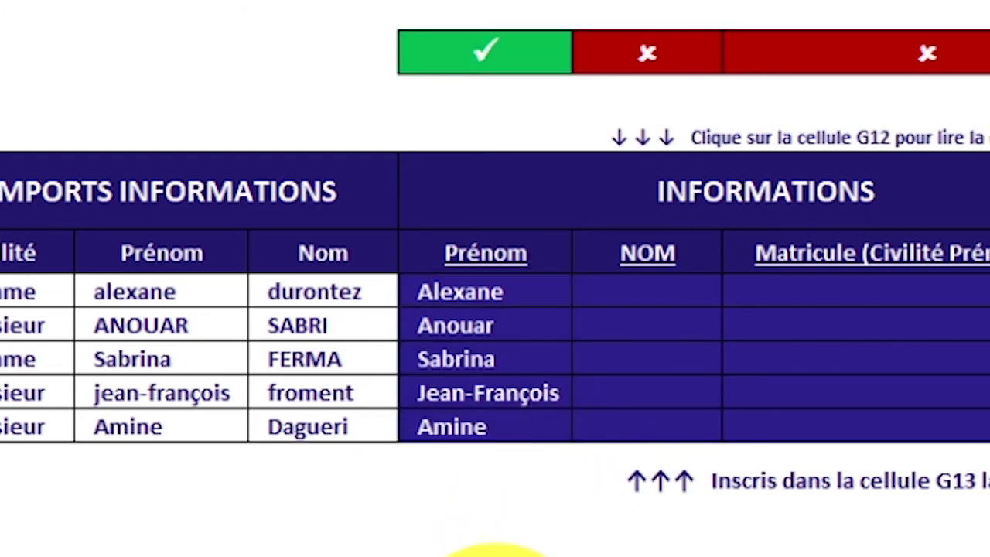
# Compare the imported first names in column D with the capitalised results Alexane through Amine.
pyautogui.moveTo(142, 294); pyautogui.dragTo(142, 420)
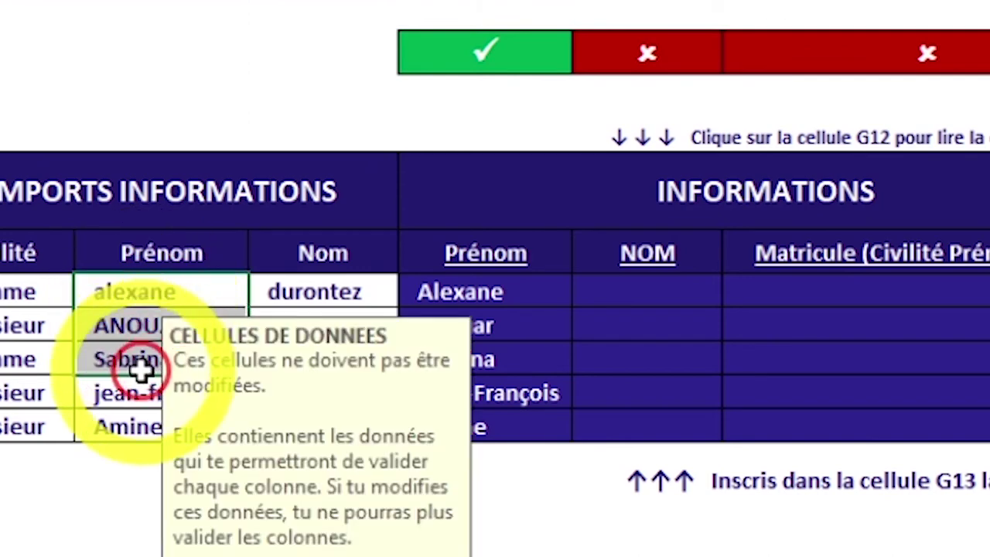
pyautogui.click(111, 519)
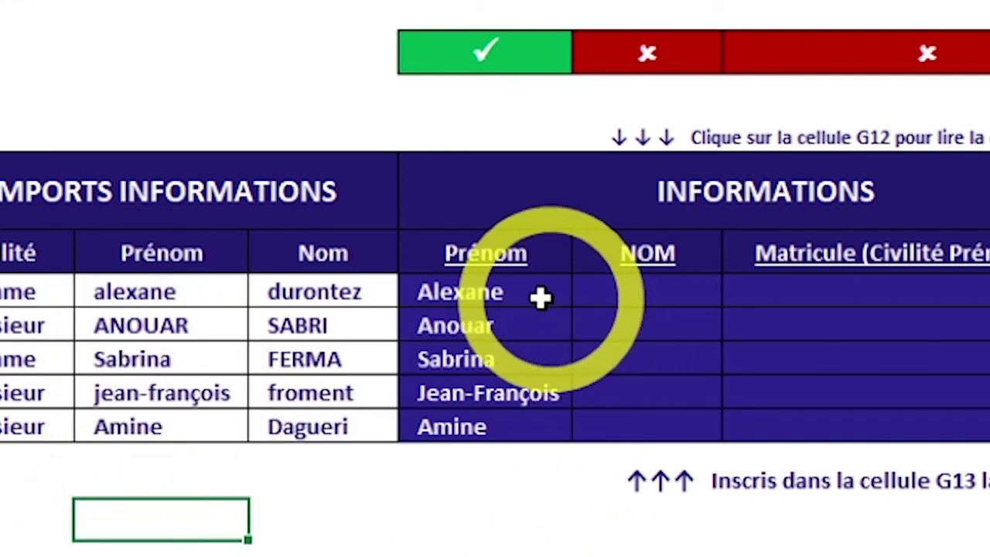
pyautogui.moveTo(463, 290); pyautogui.dragTo(459, 426)
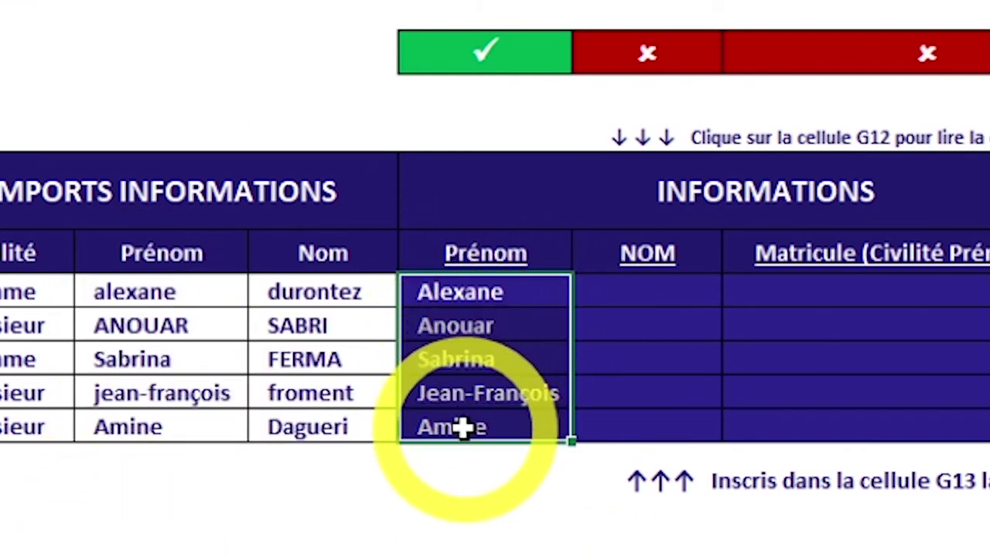
pyautogui.click(472, 503)
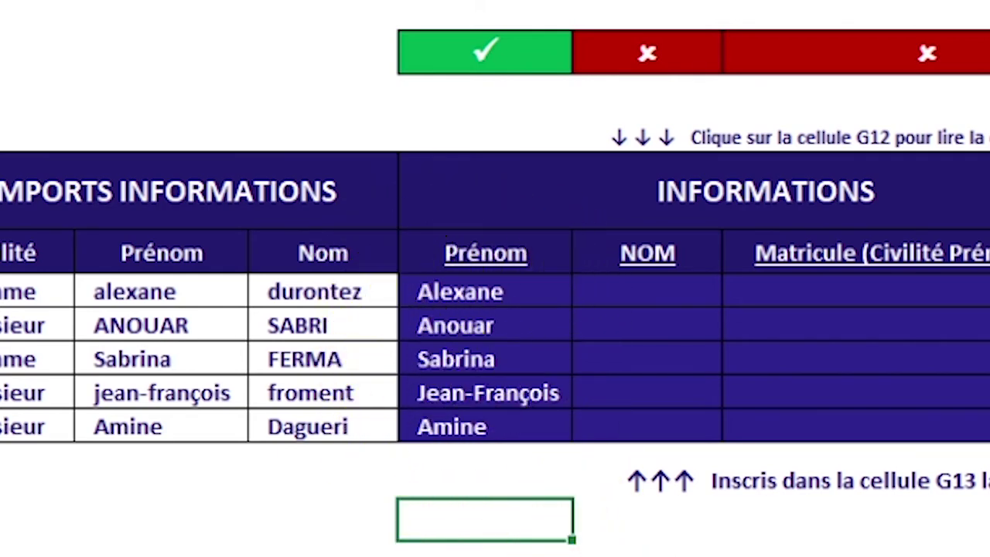
pyautogui.click(618, 545)
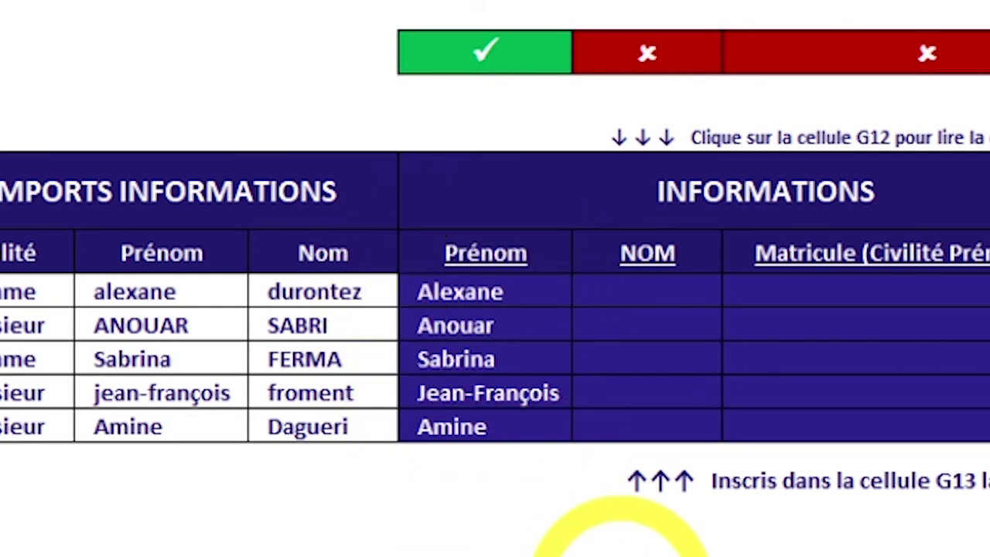
# After reading the NOM instructions, enter =MAJUSCULE(E13) in G13 to show DURONTEZ.
pyautogui.click(644, 252)
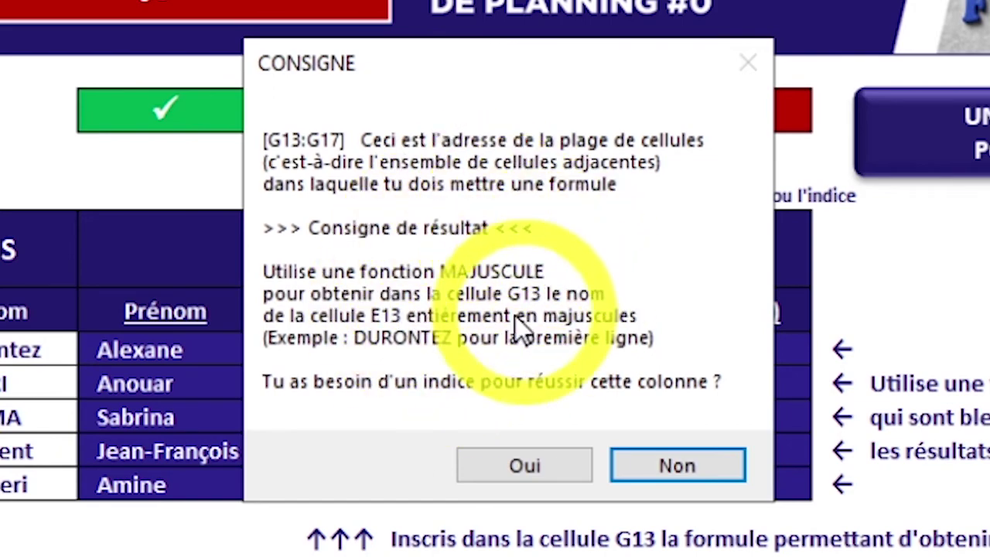
pyautogui.click(662, 480)
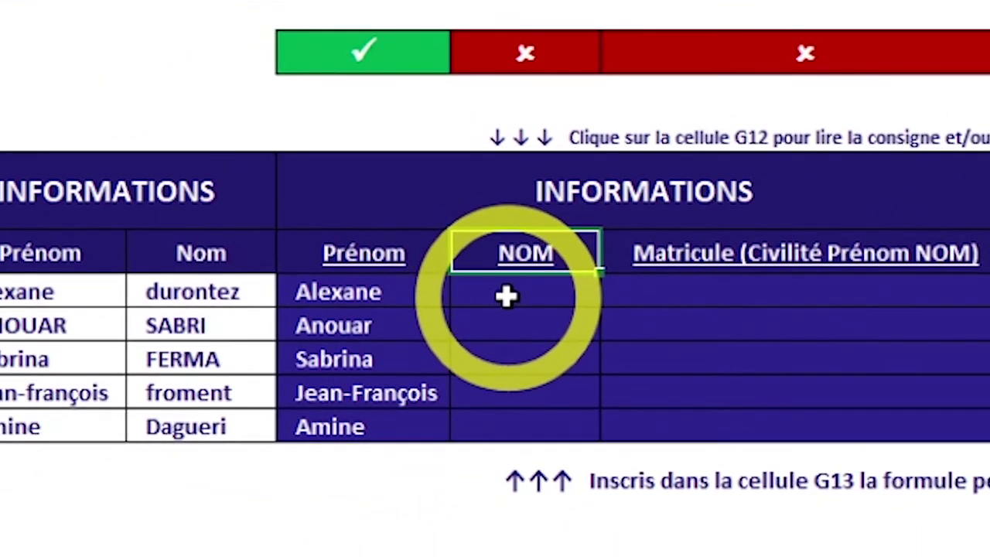
pyautogui.click(507, 294)
pyautogui.write('=')
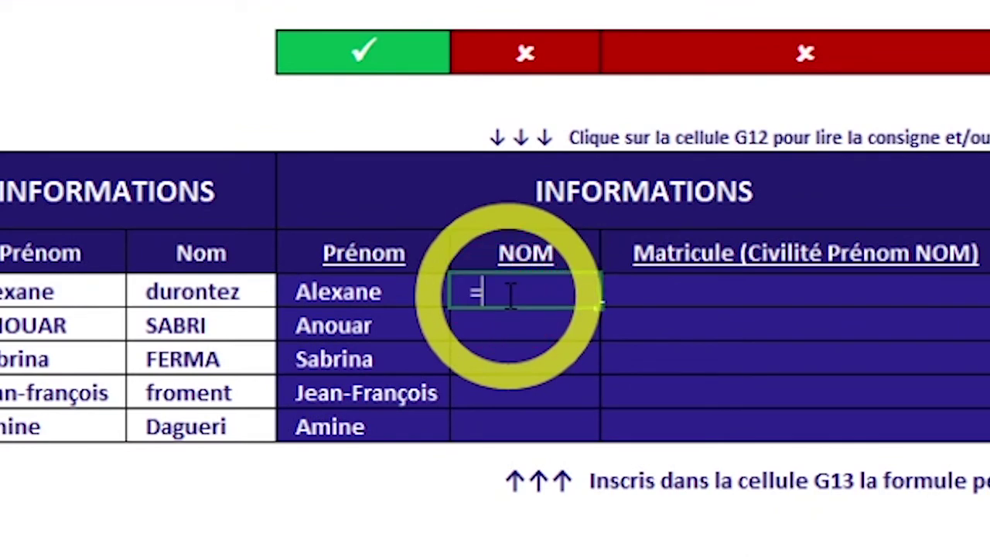
pyautogui.write('MAJUSCULE(')
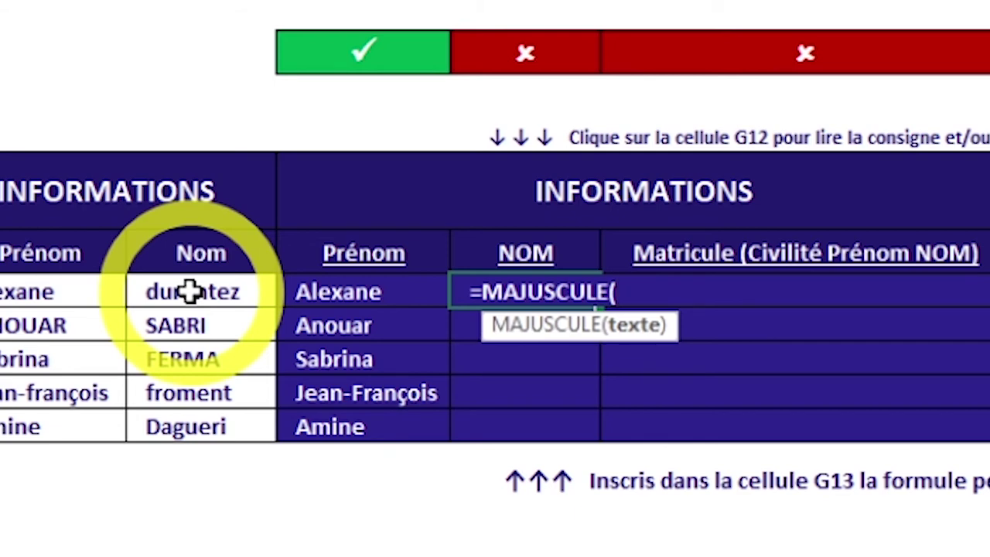
pyautogui.click(190, 291)
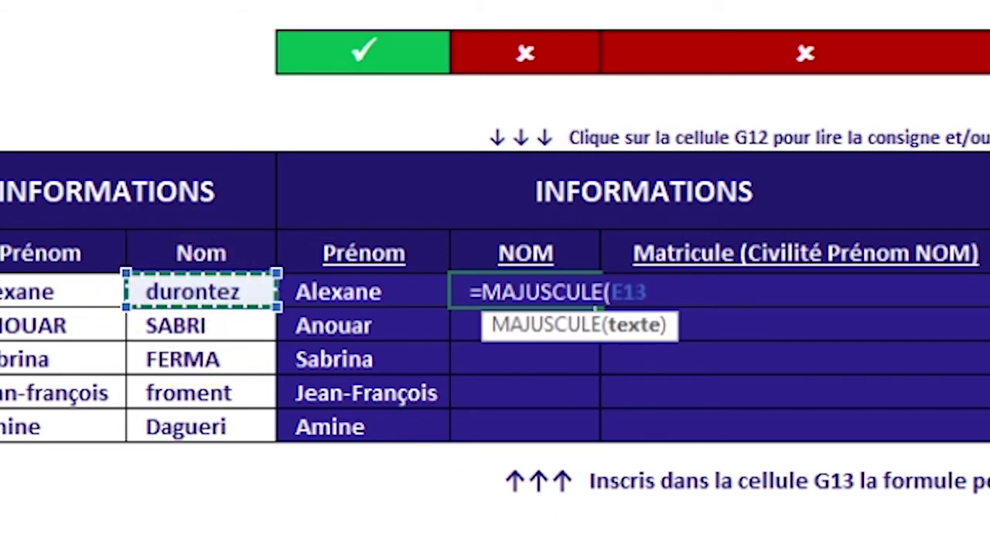
pyautogui.write(')')
pyautogui.press('Return')
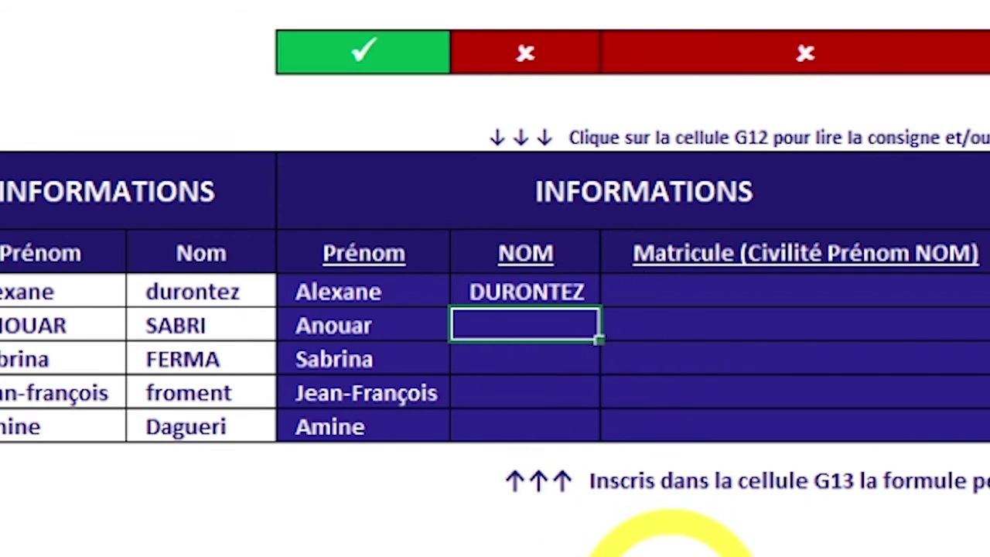
# Fill the uppercase surname formula down G13:G17, from DURONTEZ to DAGUERI.
pyautogui.click(570, 291)
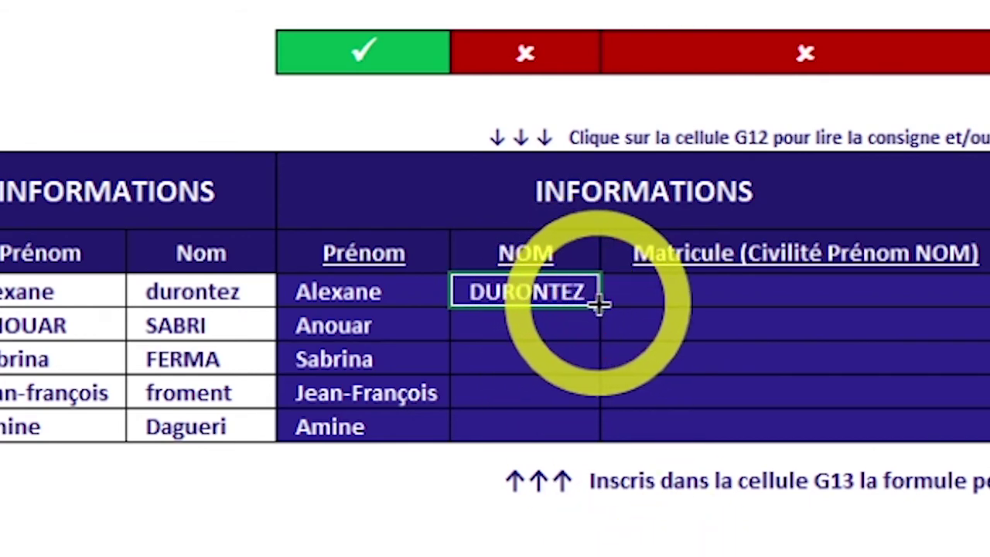
pyautogui.moveTo(599, 304); pyautogui.dragTo(596, 335)
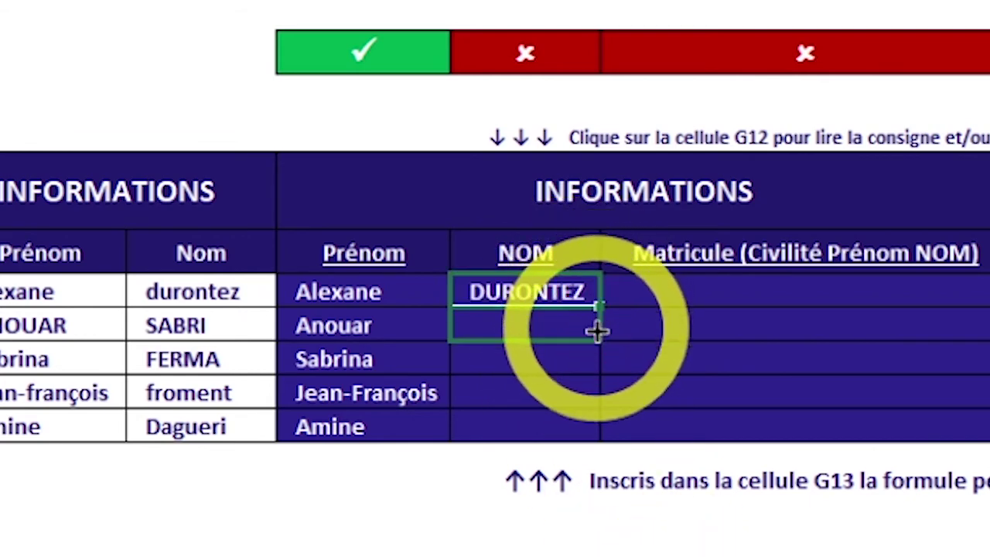
pyautogui.click(516, 533)
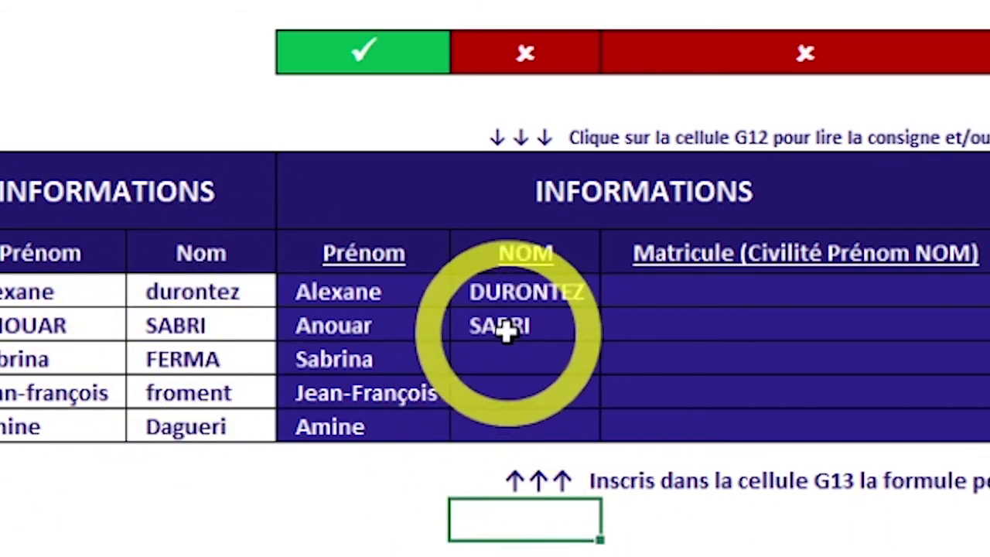
pyautogui.click(576, 334)
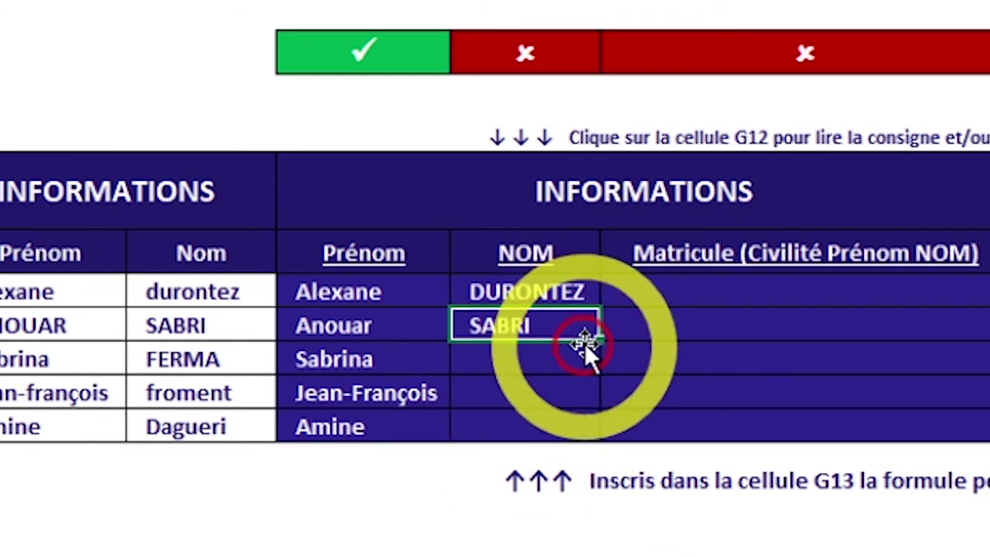
pyautogui.moveTo(602, 370); pyautogui.dragTo(608, 442)
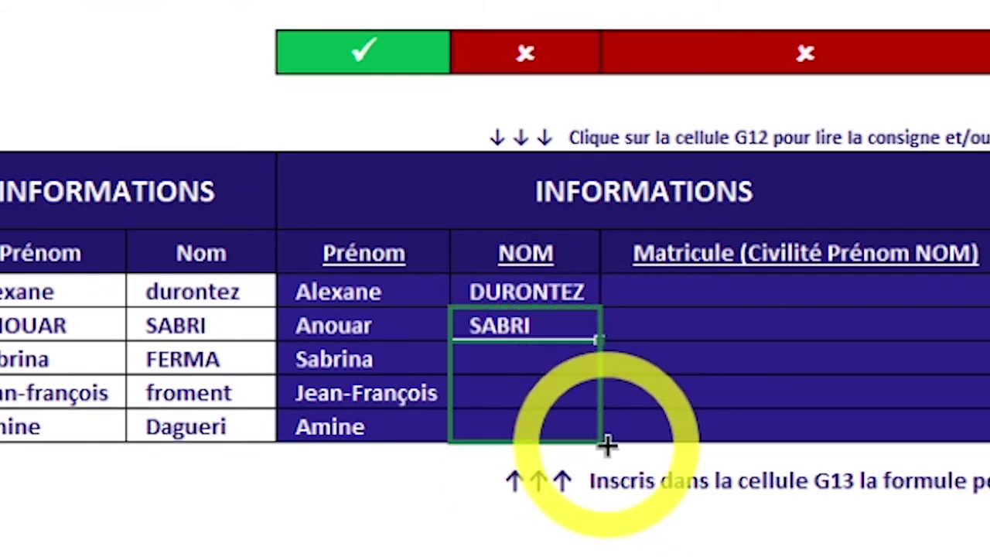
pyautogui.click(309, 553)
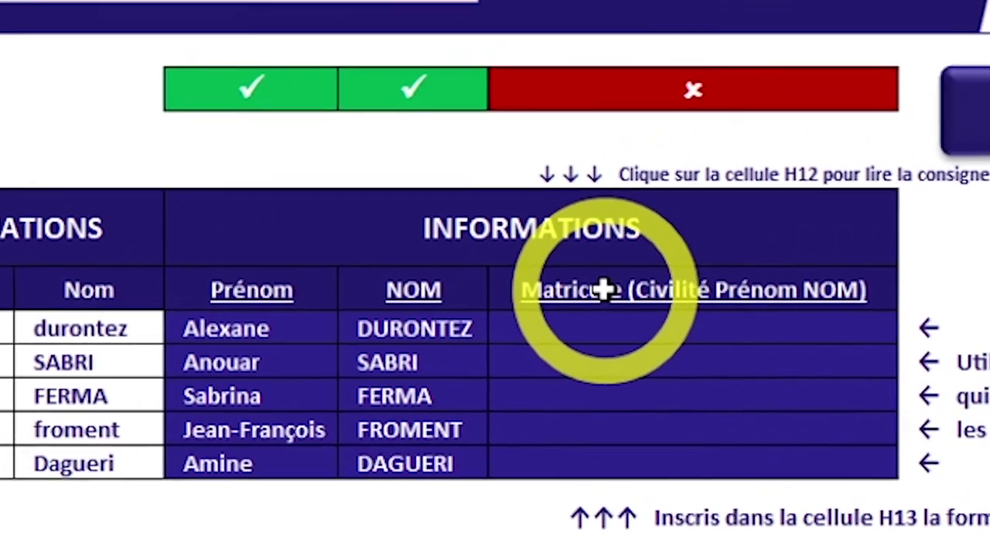
pyautogui.click(679, 258)
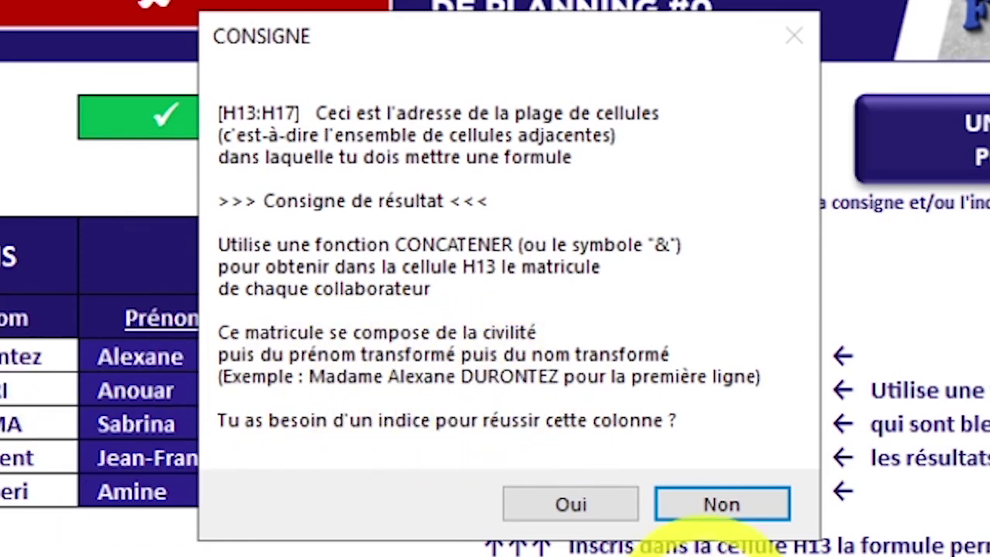
pyautogui.click(712, 517)
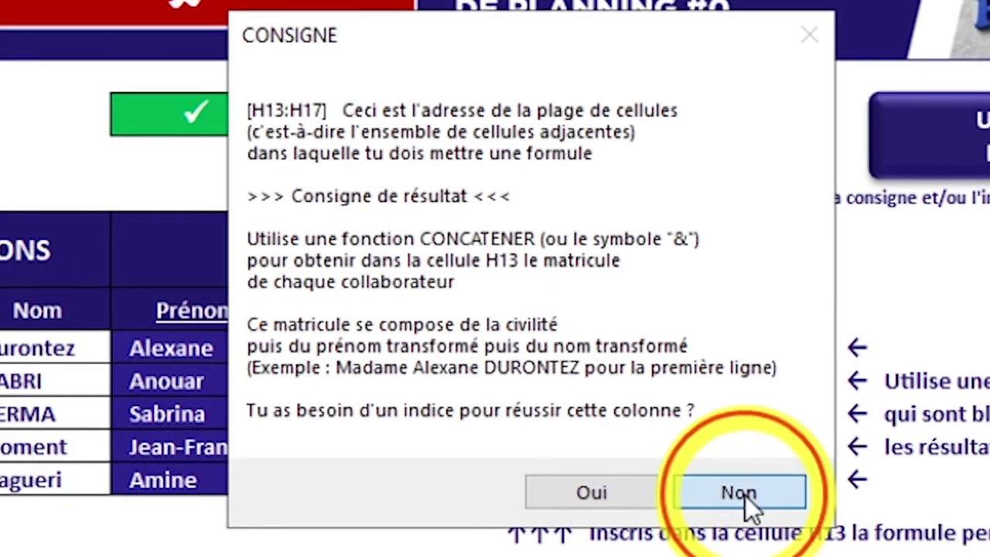
pyautogui.click(715, 506)
pyautogui.click(694, 280)
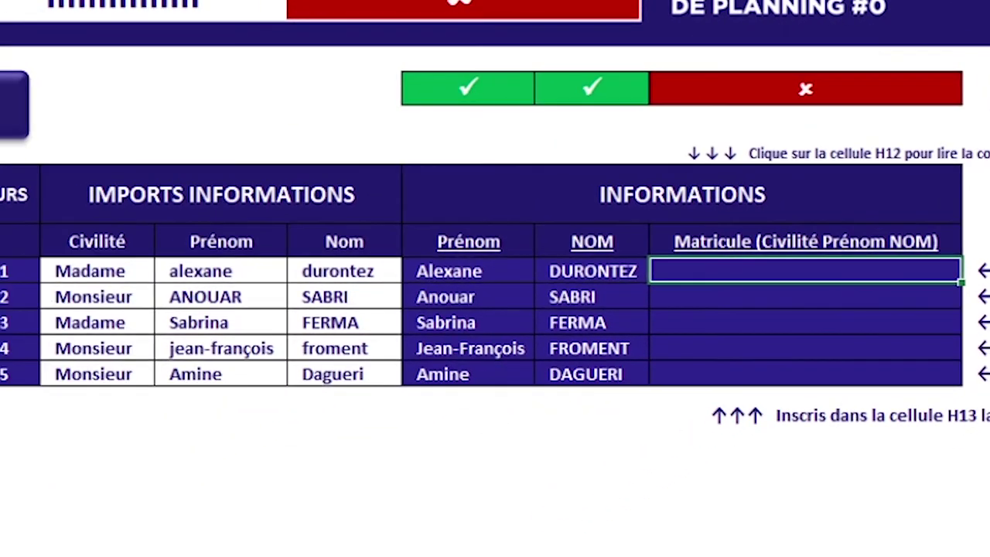
pyautogui.write('=C')
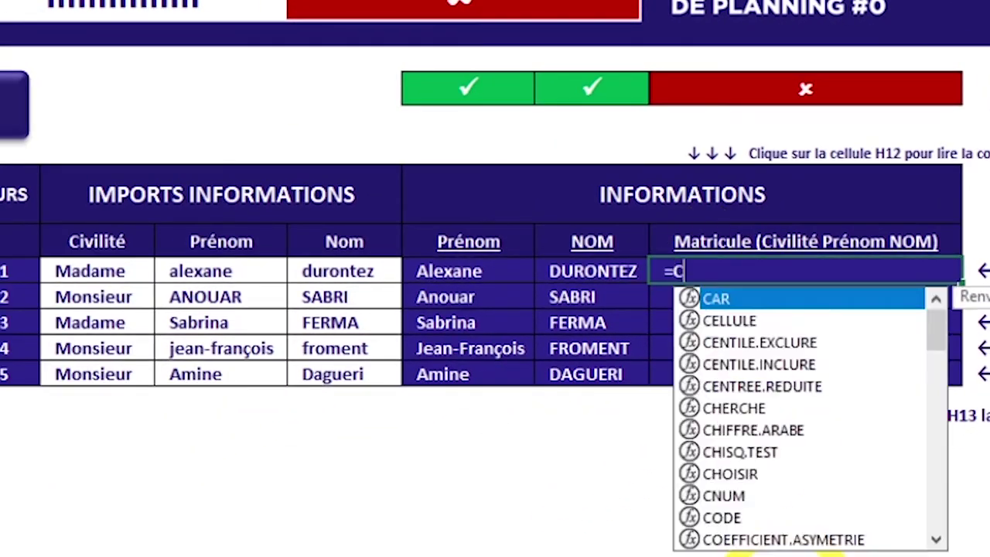
pyautogui.write('ONCATENER')
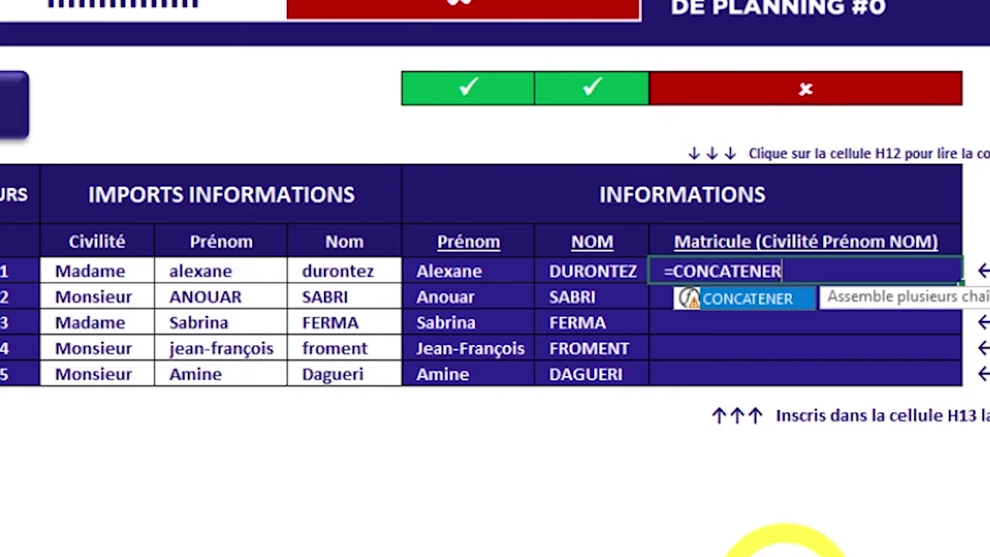
pyautogui.write('(')
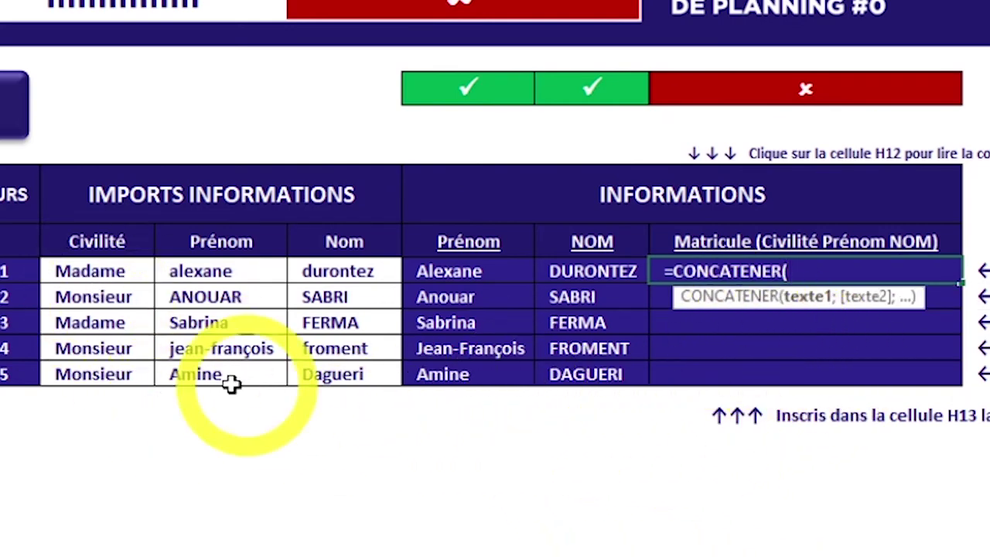
pyautogui.click(97, 272)
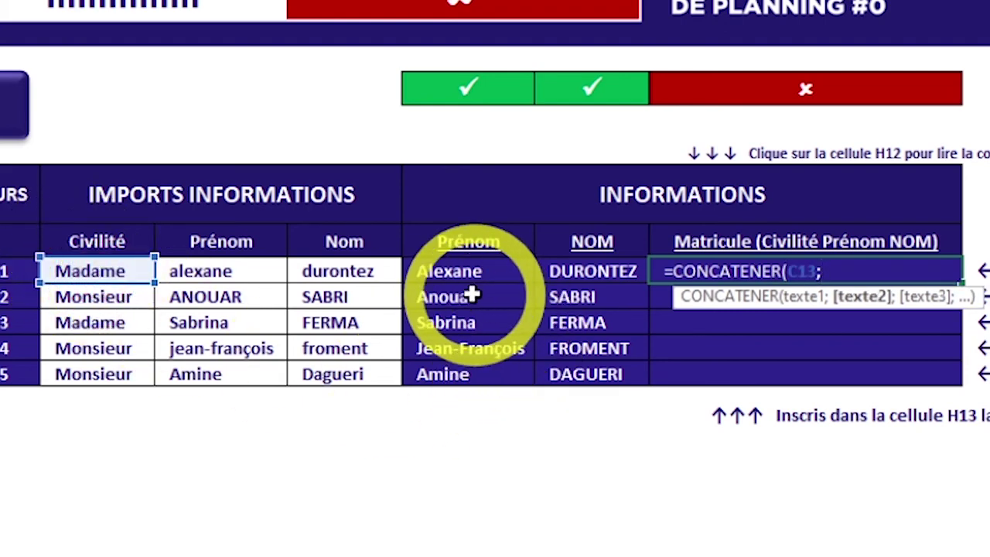
pyautogui.click(456, 276)
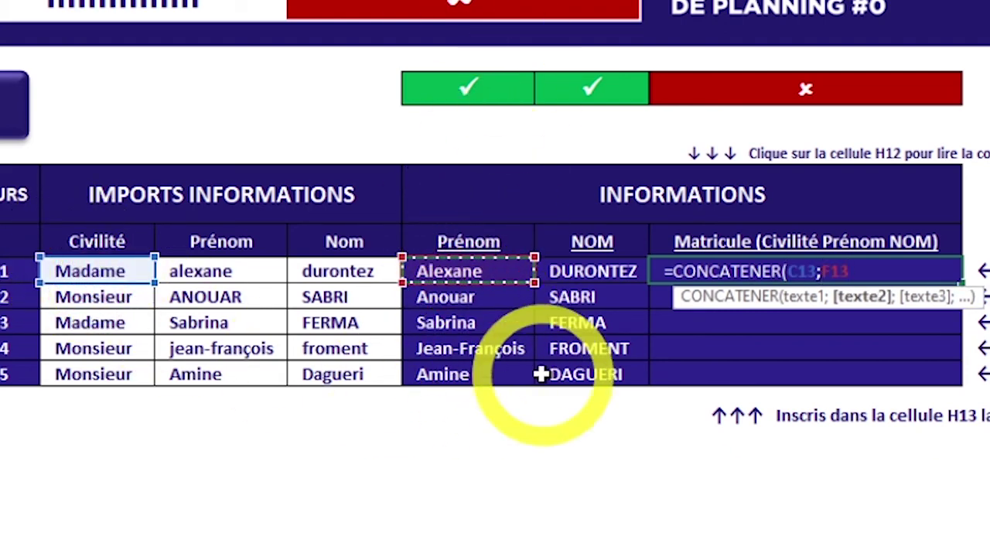
pyautogui.write(';')
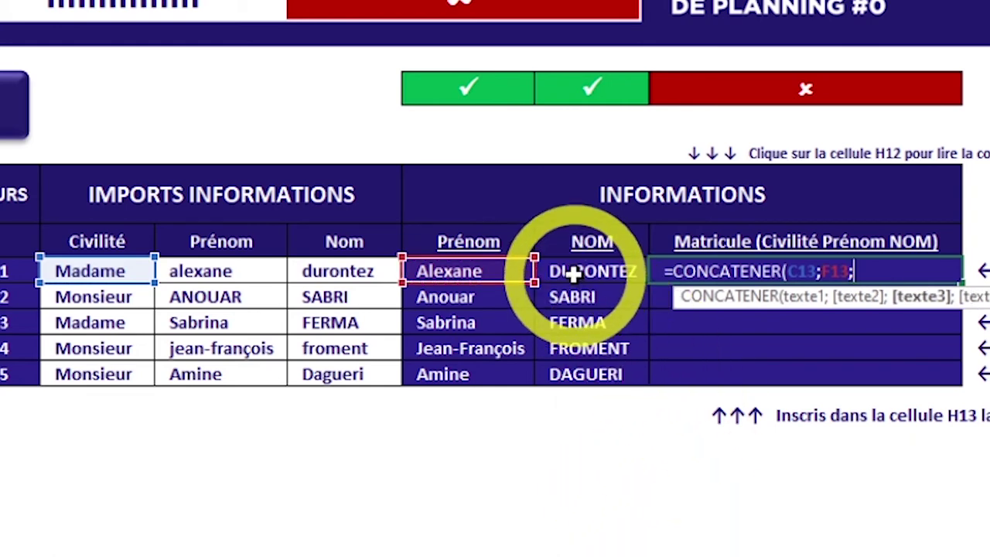
pyautogui.click(593, 271)
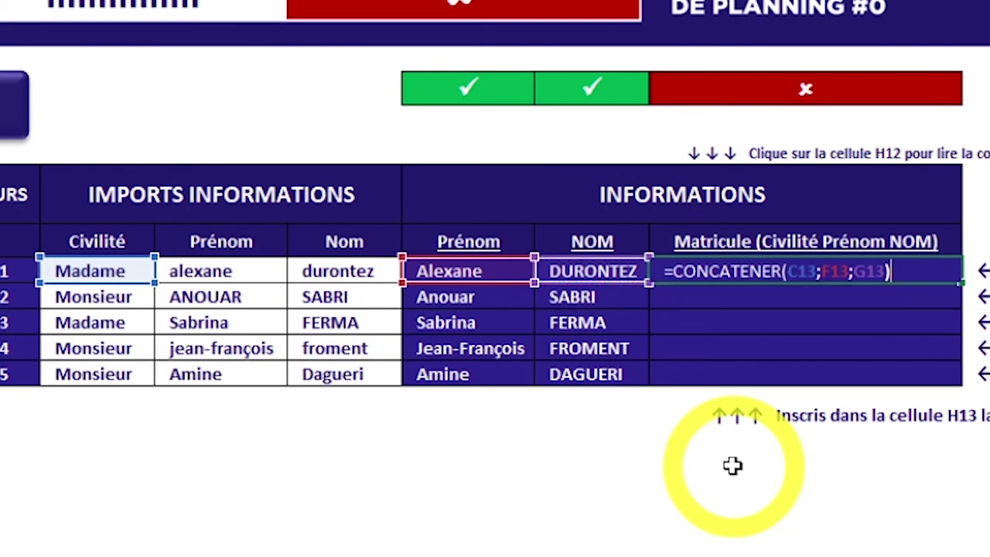
pyautogui.press('Return')
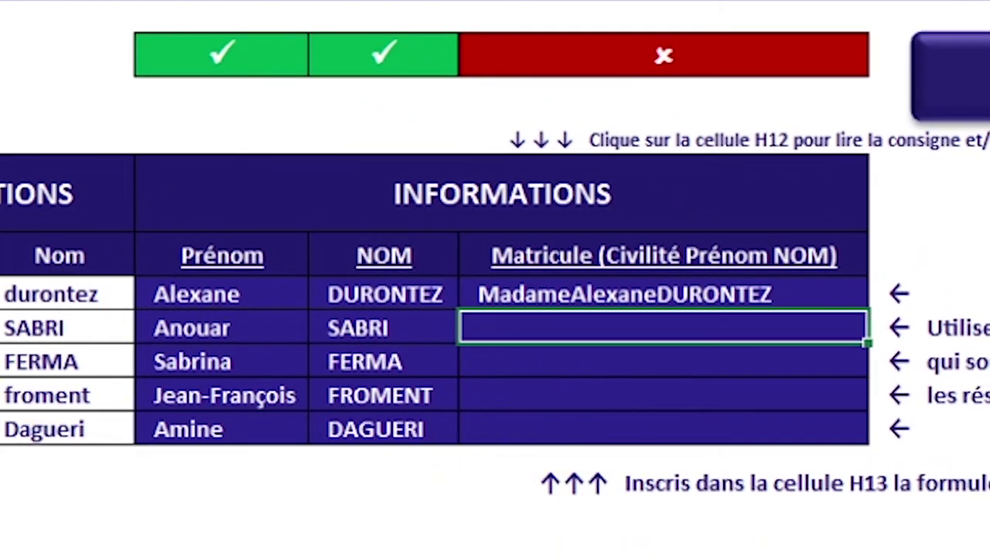
pyautogui.click(4, 325)
# Reopen the H13 formula and insert a " " argument before F13.
pyautogui.moveTo(230, 289); pyautogui.dragTo(375, 283)
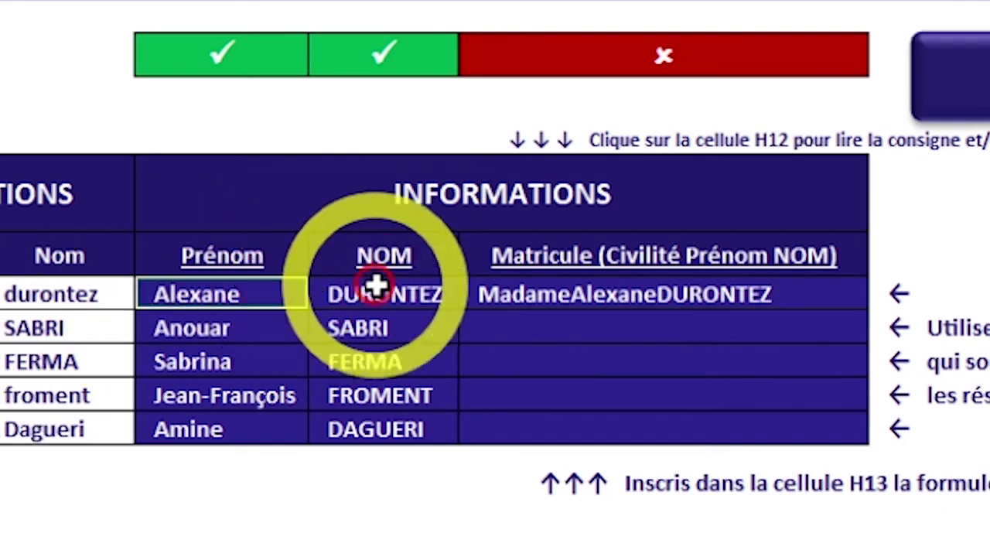
pyautogui.click(498, 551)
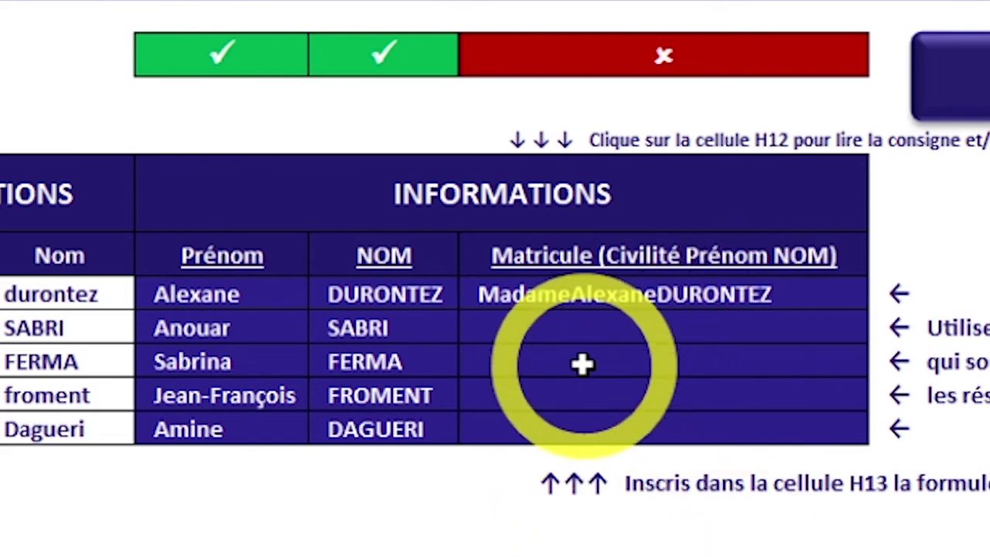
pyautogui.doubleClick(568, 294)
pyautogui.click(864, 370)
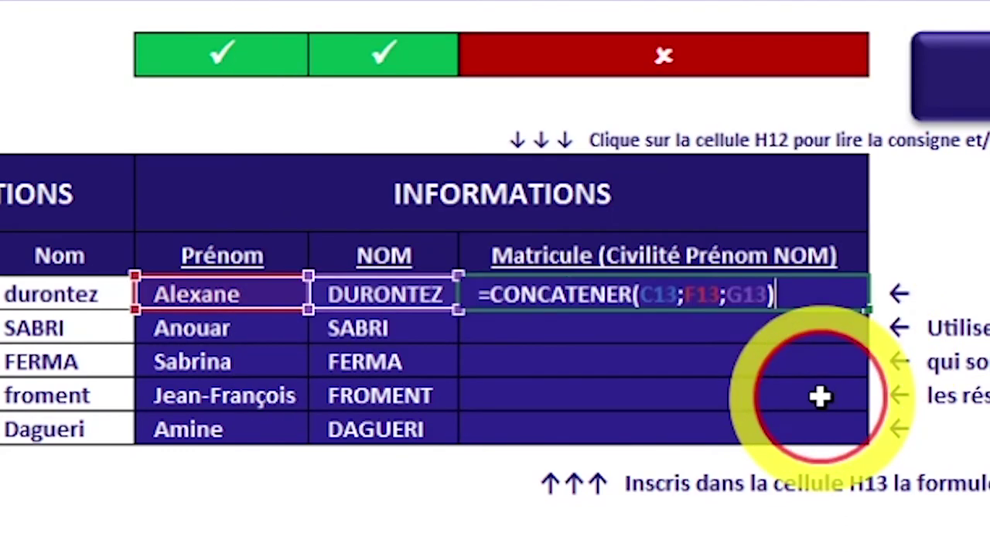
pyautogui.click(685, 294)
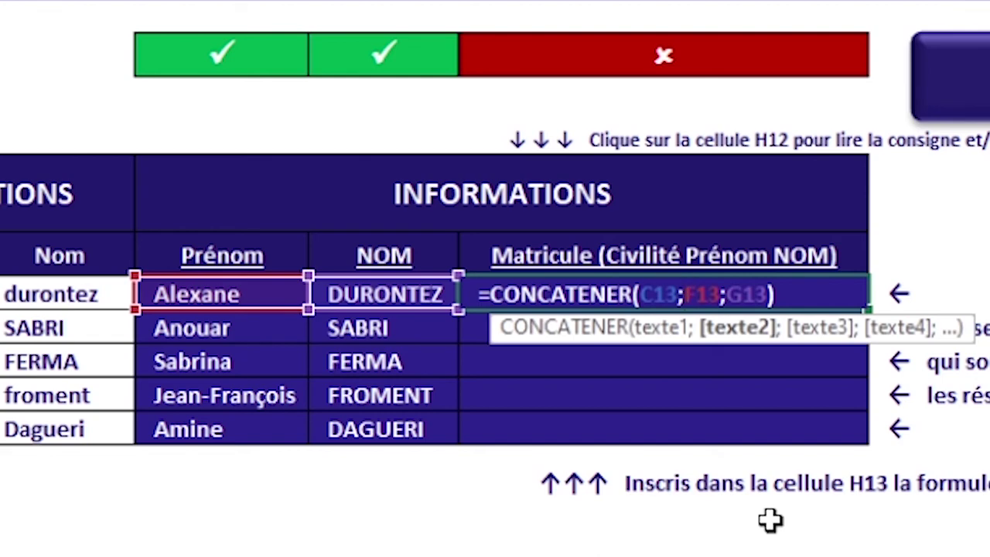
pyautogui.write('" ')
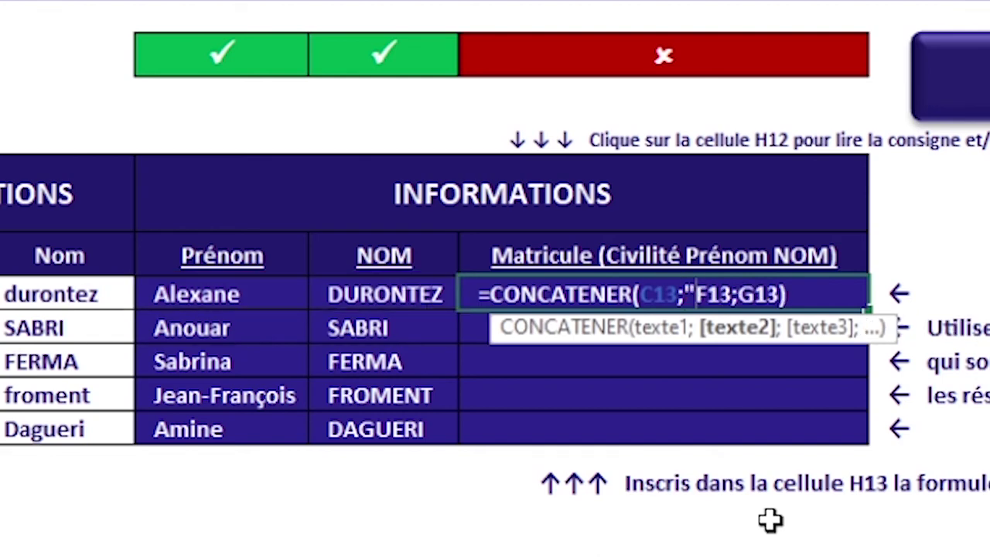
pyautogui.write('"')
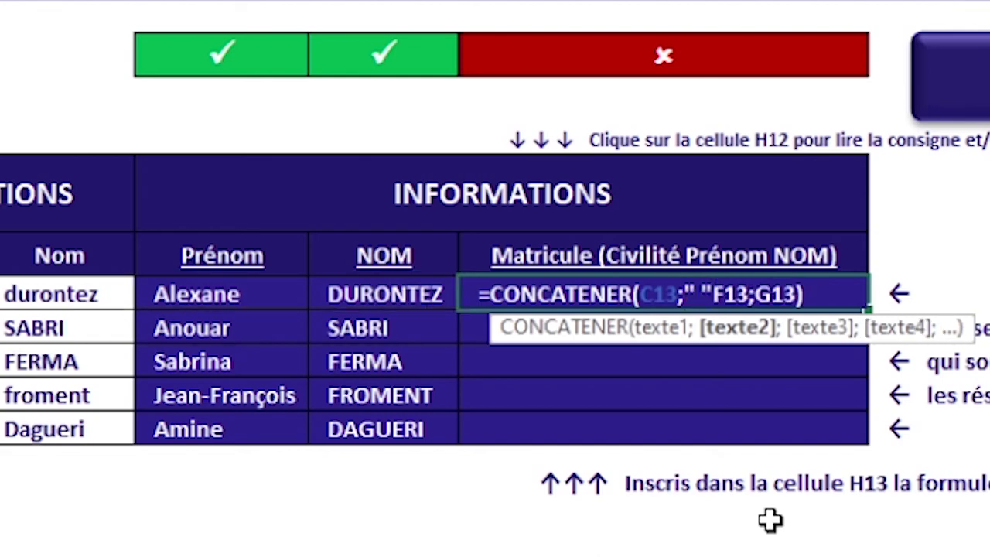
pyautogui.write(';')
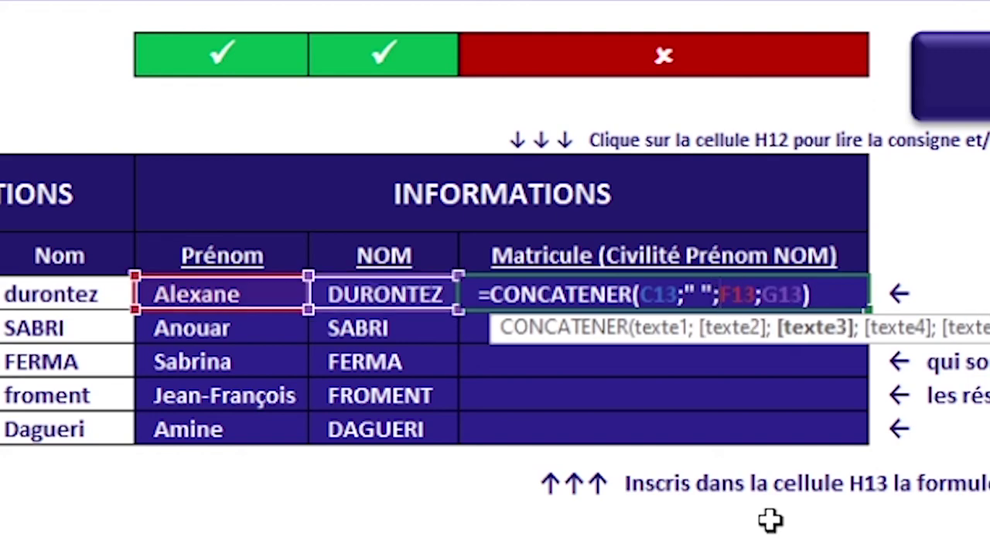
pyautogui.doubleClick(648, 294)
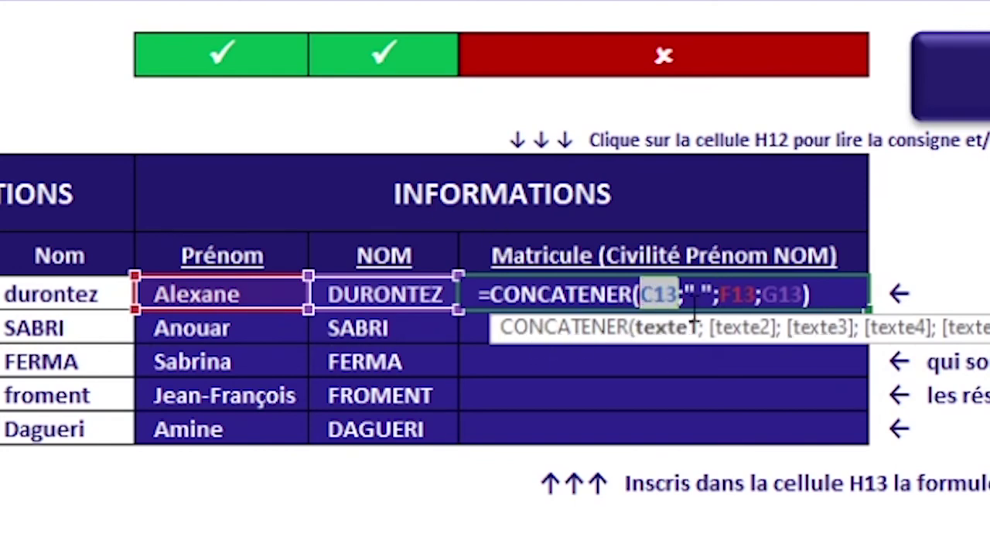
pyautogui.moveTo(691, 293); pyautogui.dragTo(715, 294)
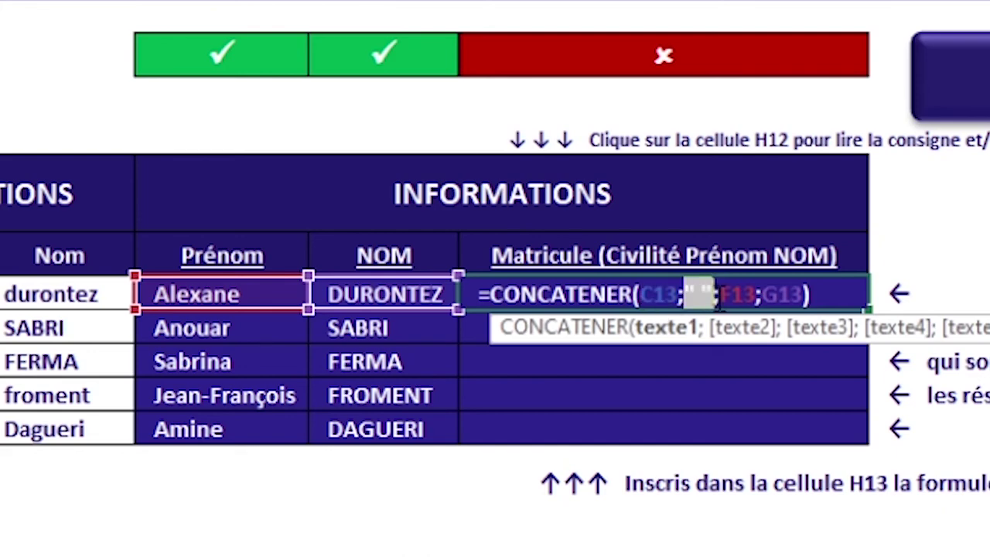
pyautogui.doubleClick(730, 295)
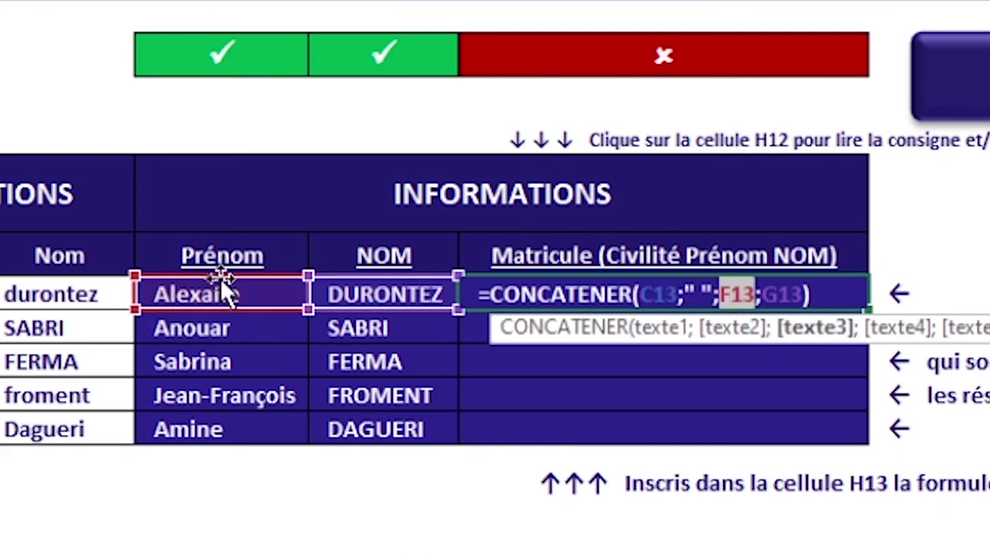
pyautogui.click(765, 294)
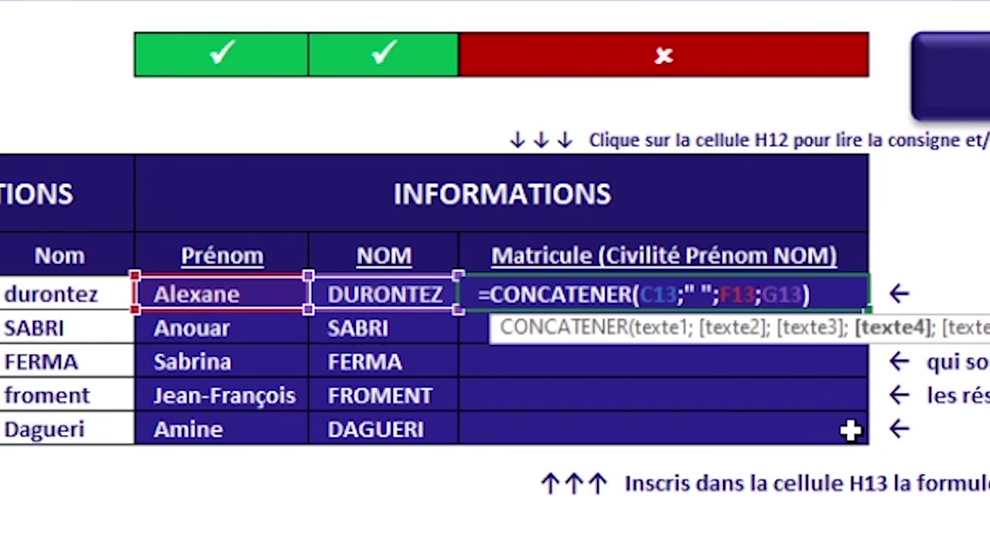
pyautogui.write('"')
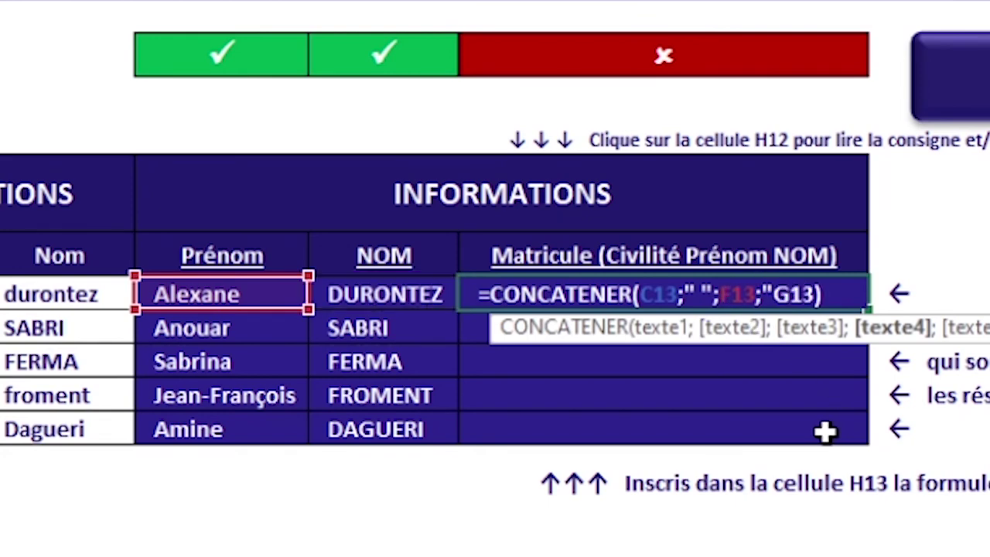
pyautogui.write(' "')
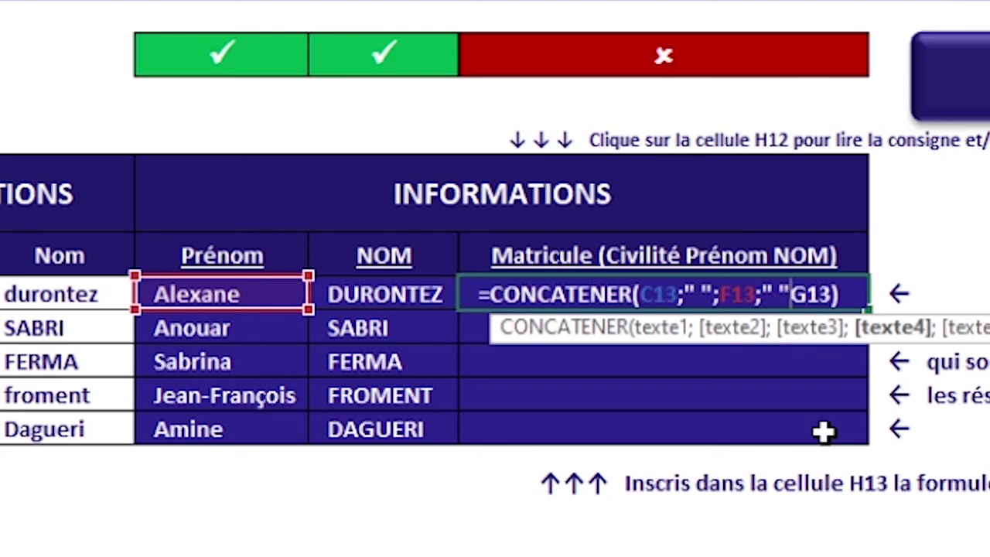
pyautogui.write(';')
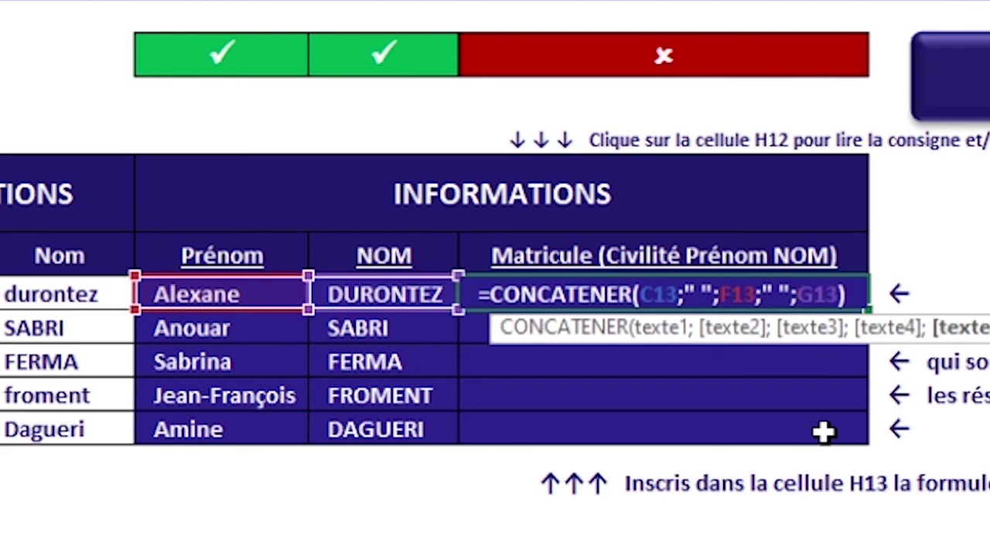
pyautogui.press('Return')
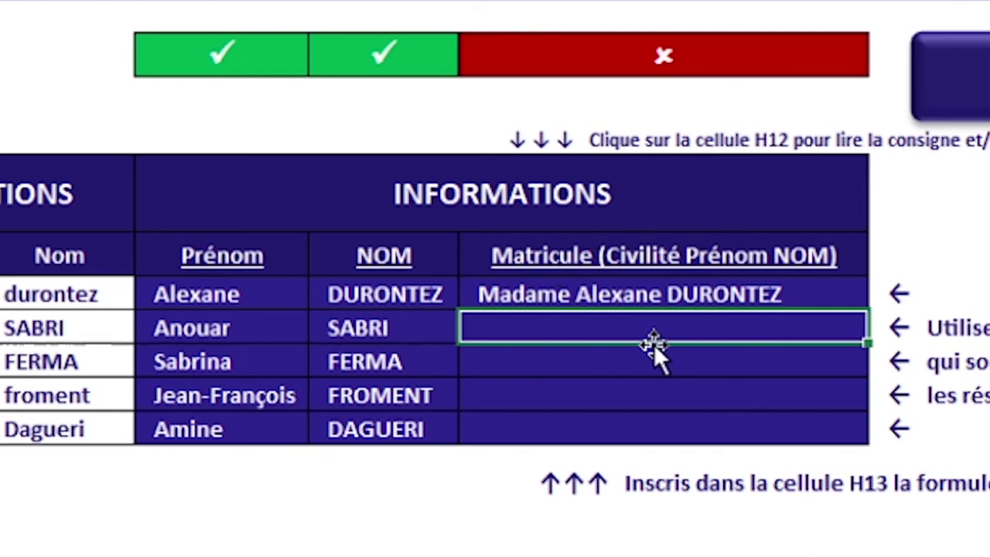
# Leave the H13 formula unchanged and begin a new formula with = in H14.
pyautogui.doubleClick(639, 294)
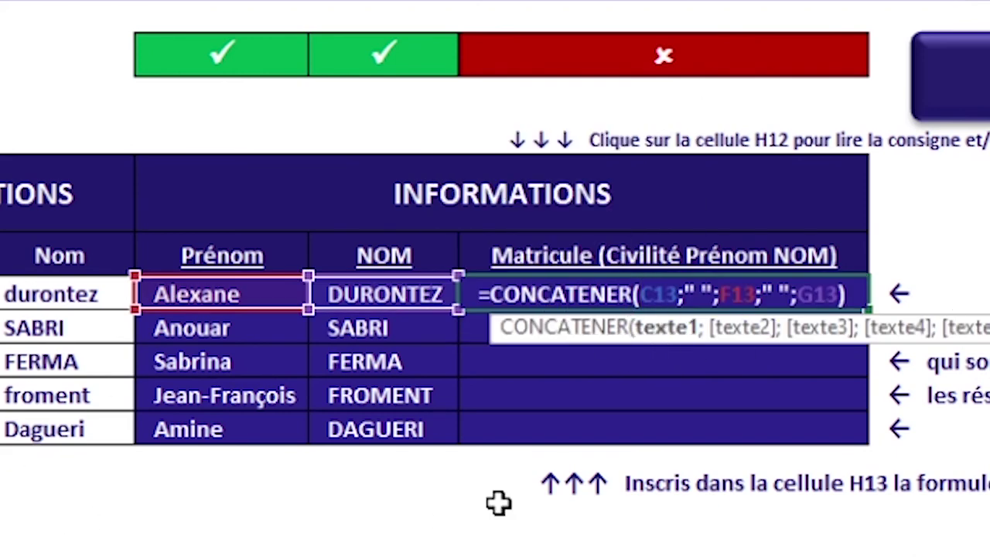
pyautogui.hotkey('ctrl', 'Return')
pyautogui.click(569, 327)
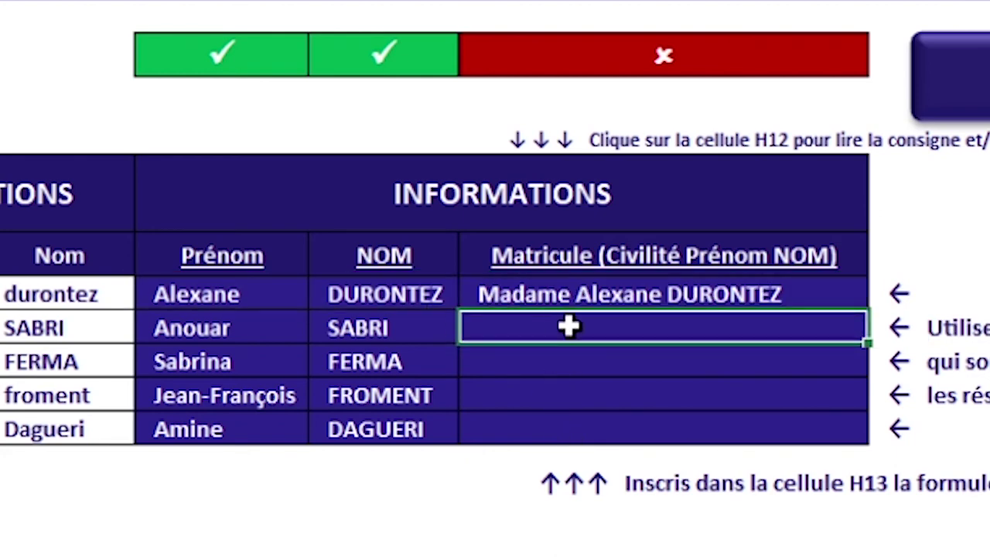
pyautogui.write('=')
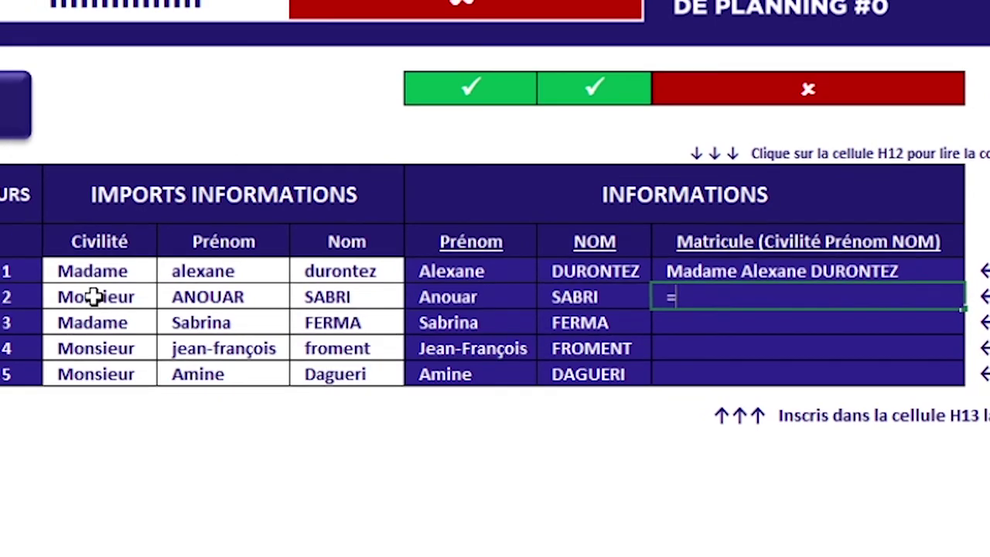
# Enter =C14&F14&G14 in H14, joining Anouar's civility, first name and surname.
pyautogui.click(93, 297)
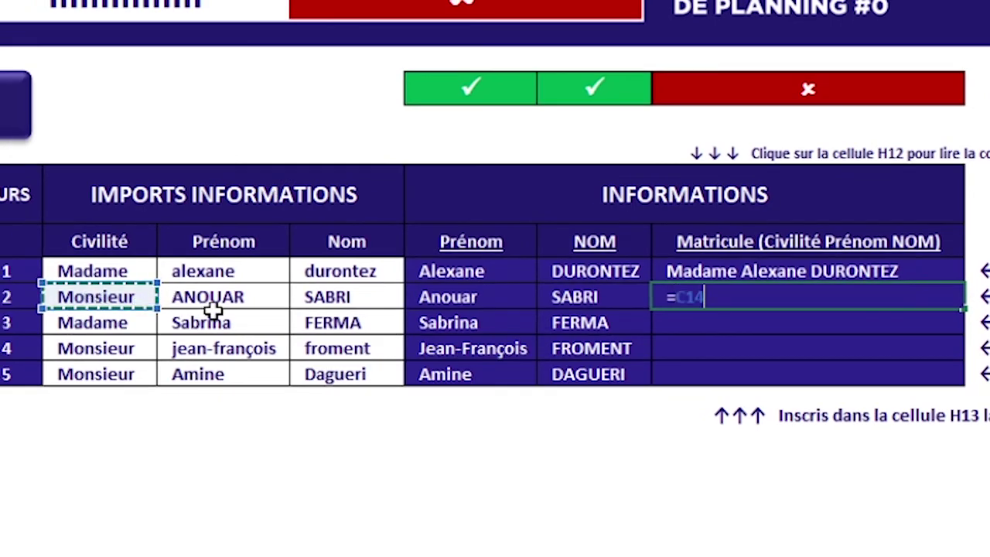
pyautogui.write('&')
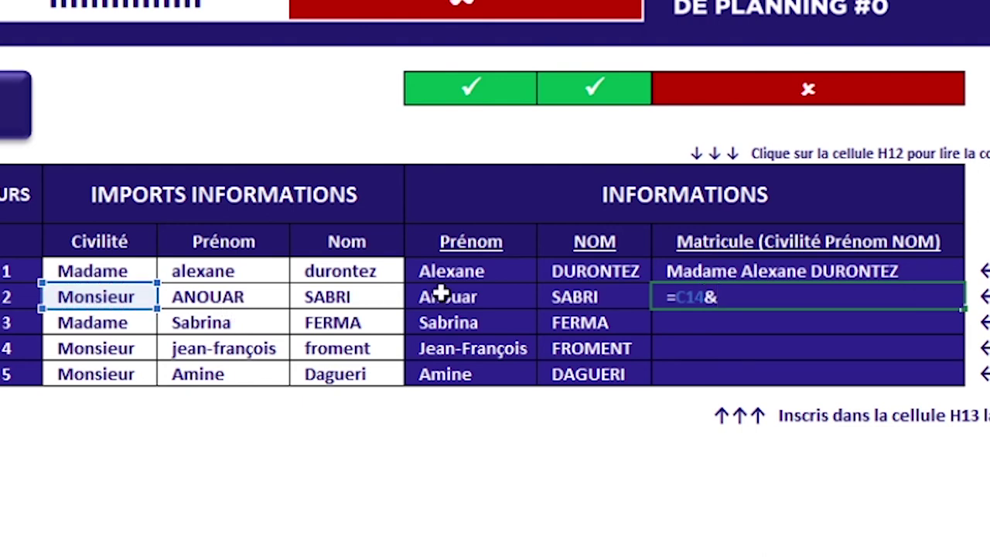
pyautogui.click(442, 295)
pyautogui.write('&')
pyautogui.click(579, 303)
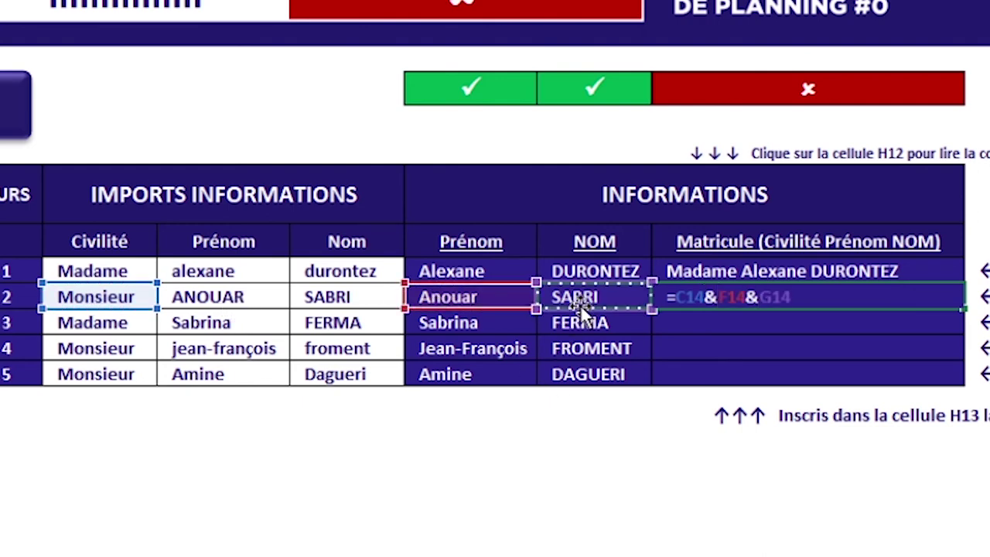
pyautogui.press('Return')
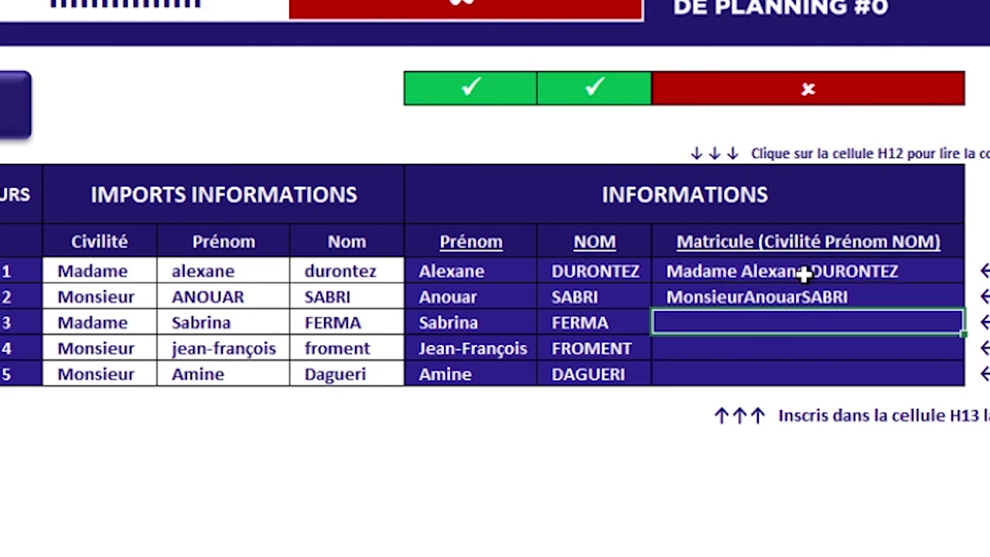
pyautogui.doubleClick(743, 305)
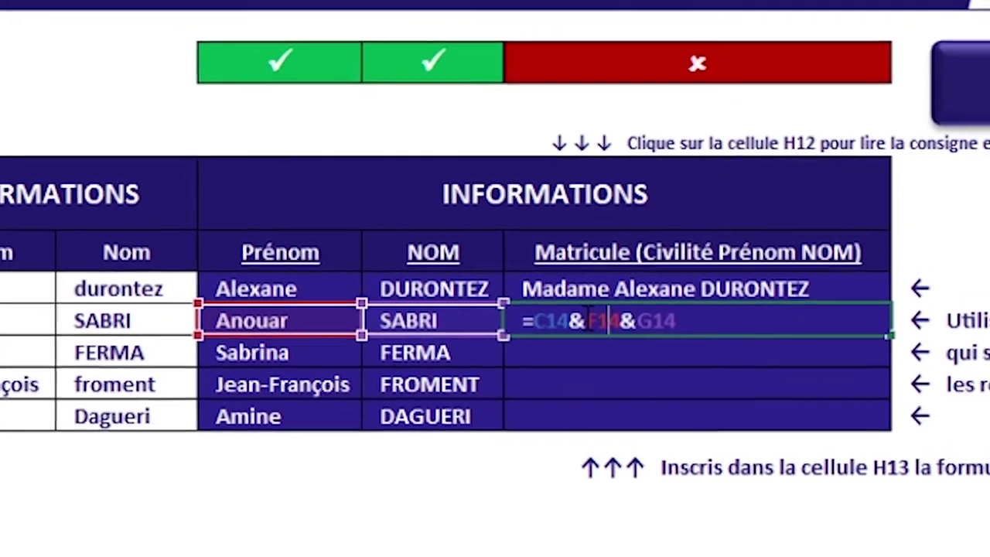
pyautogui.click(587, 318)
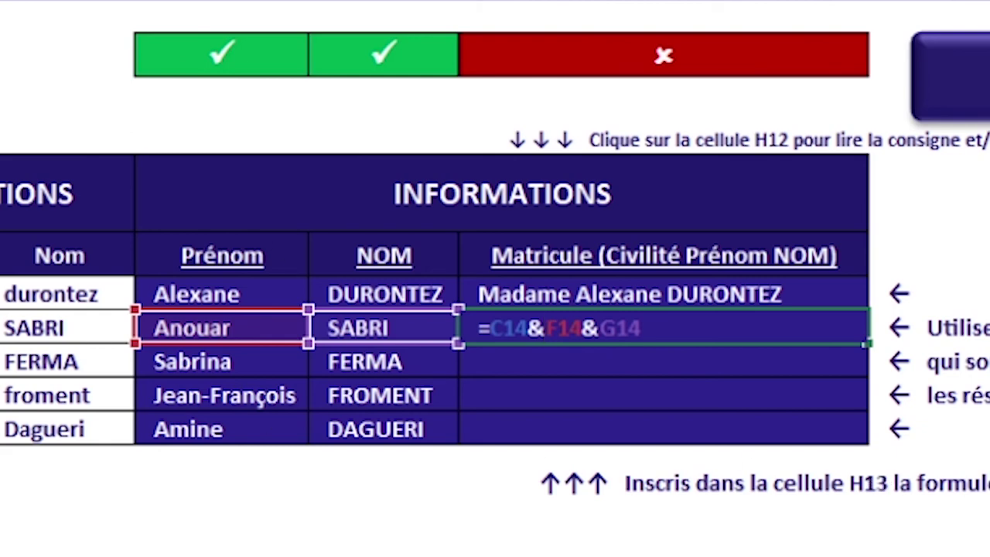
# Insert " "& before F14 in the H14 formula to add a space.
pyautogui.write('"')
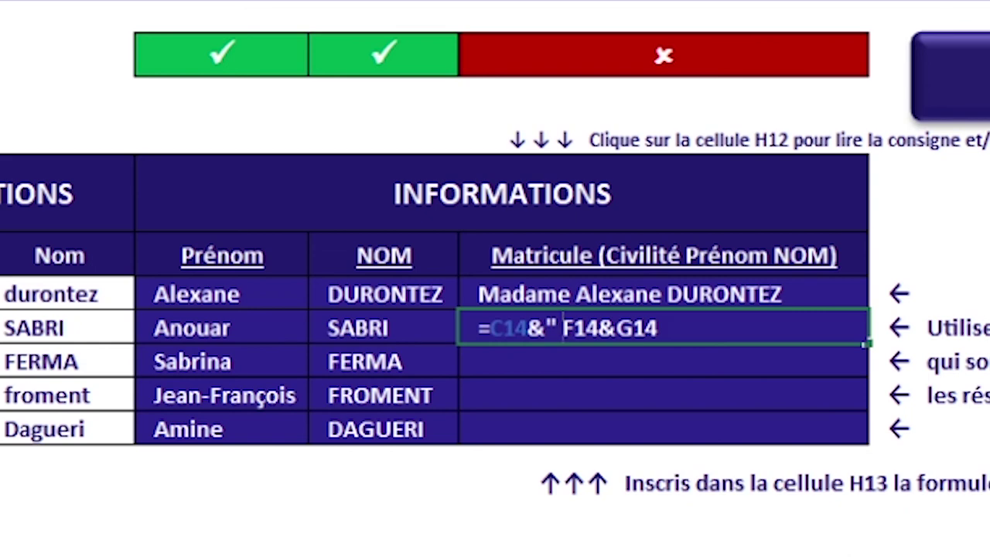
pyautogui.write(' "&')
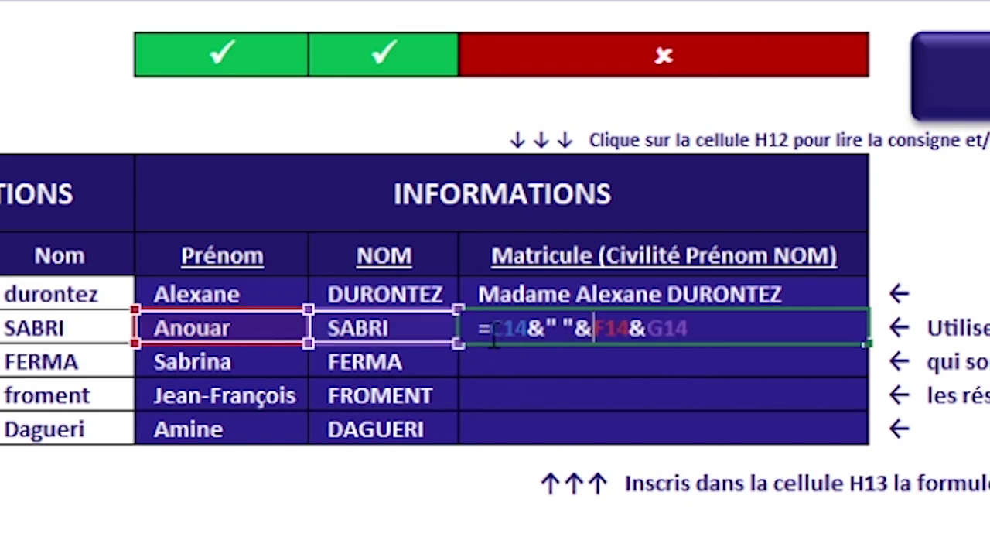
pyautogui.moveTo(493, 335); pyautogui.dragTo(532, 349)
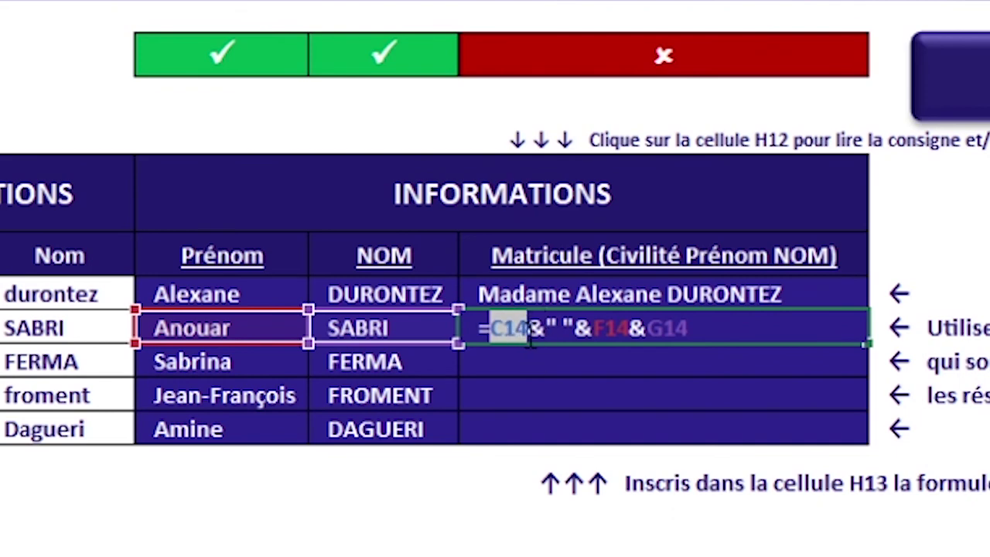
pyautogui.moveTo(527, 334); pyautogui.dragTo(572, 328)
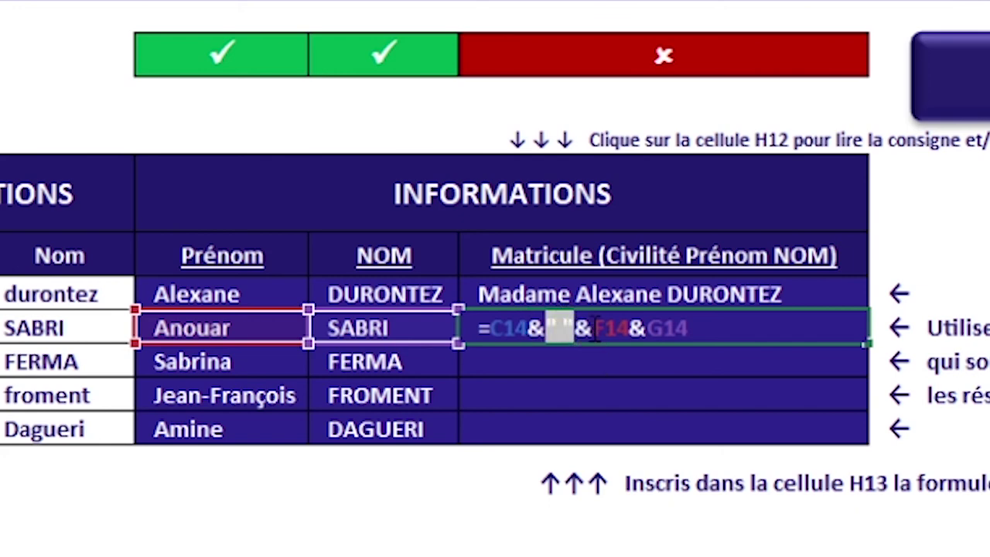
pyautogui.click(594, 331)
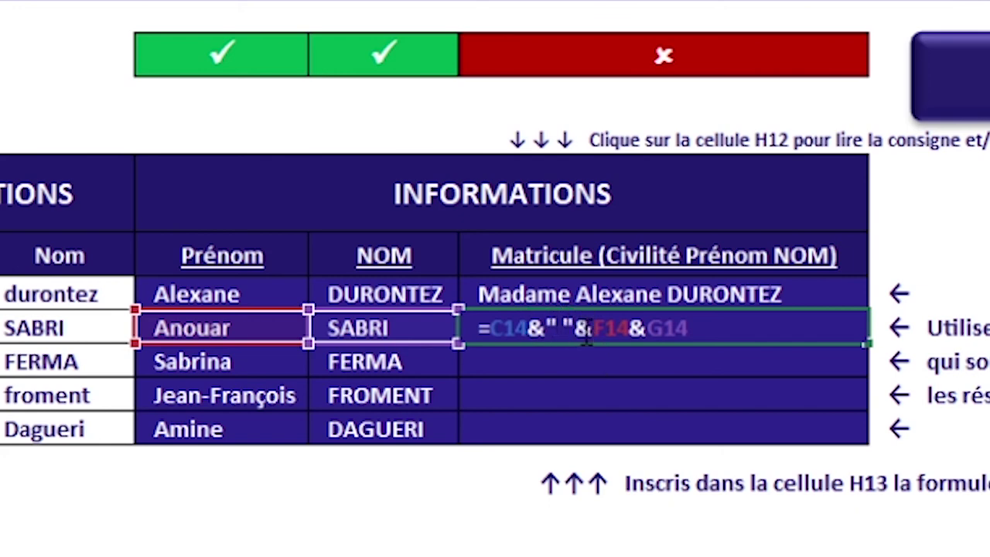
pyautogui.moveTo(586, 334); pyautogui.dragTo(597, 332)
pyautogui.click(617, 331)
pyautogui.doubleClick(615, 331)
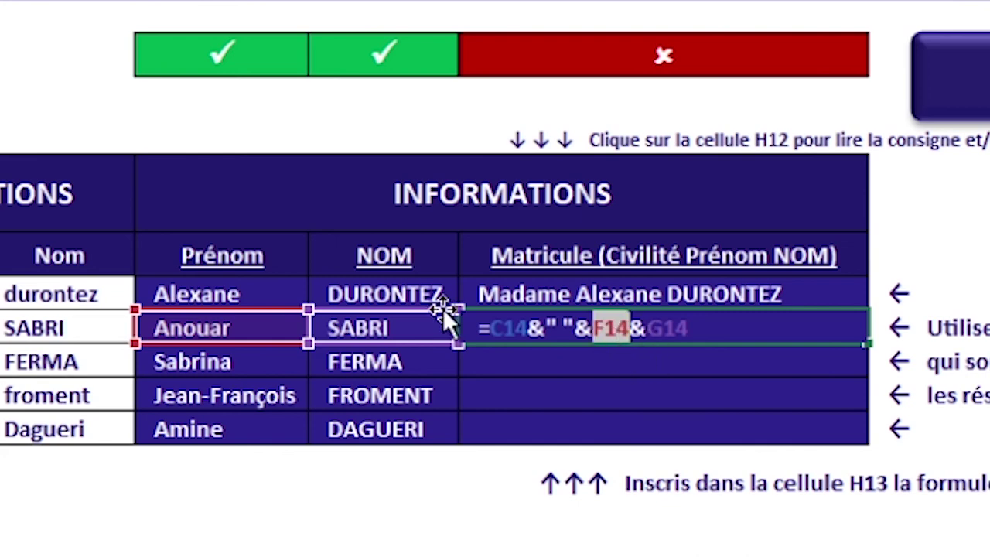
pyautogui.doubleClick(676, 331)
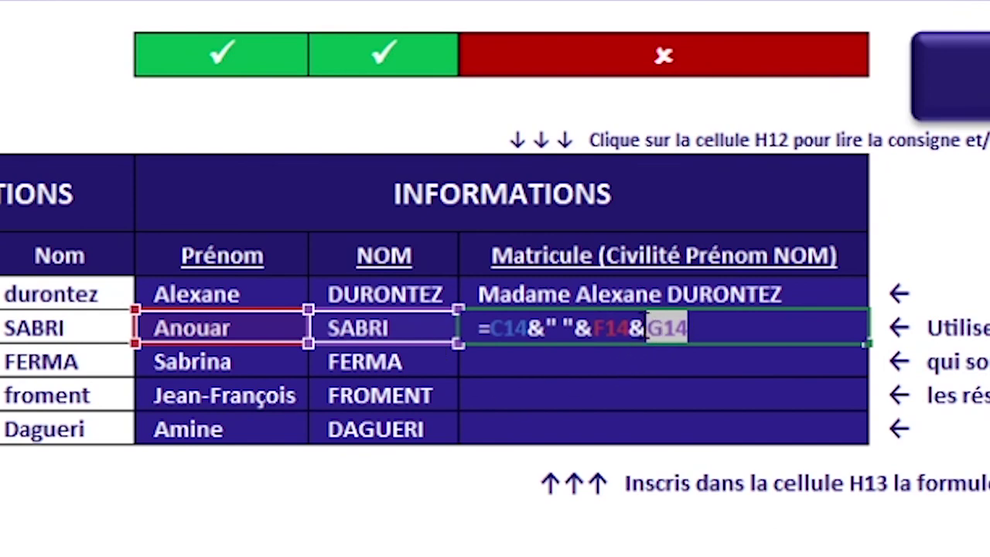
pyautogui.click(653, 331)
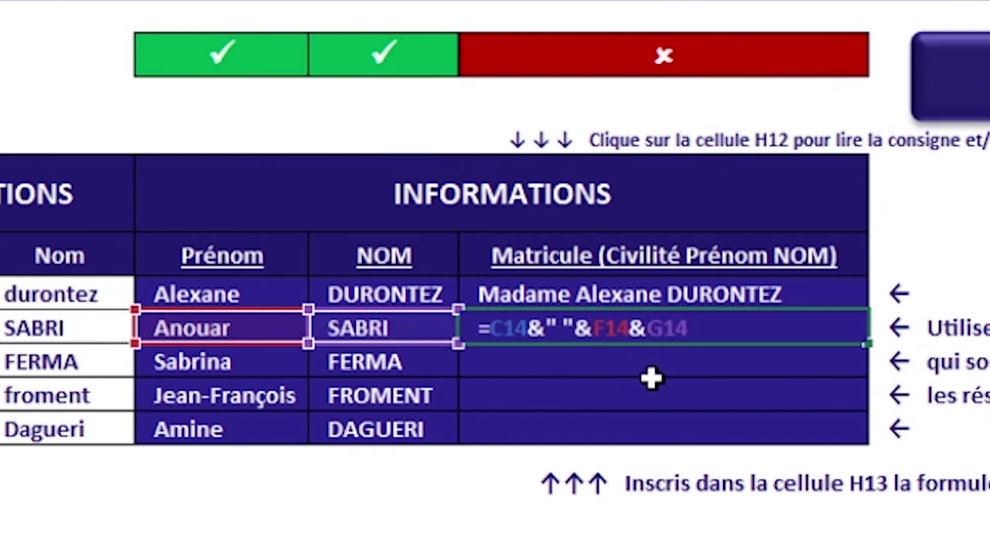
pyautogui.write('" "')
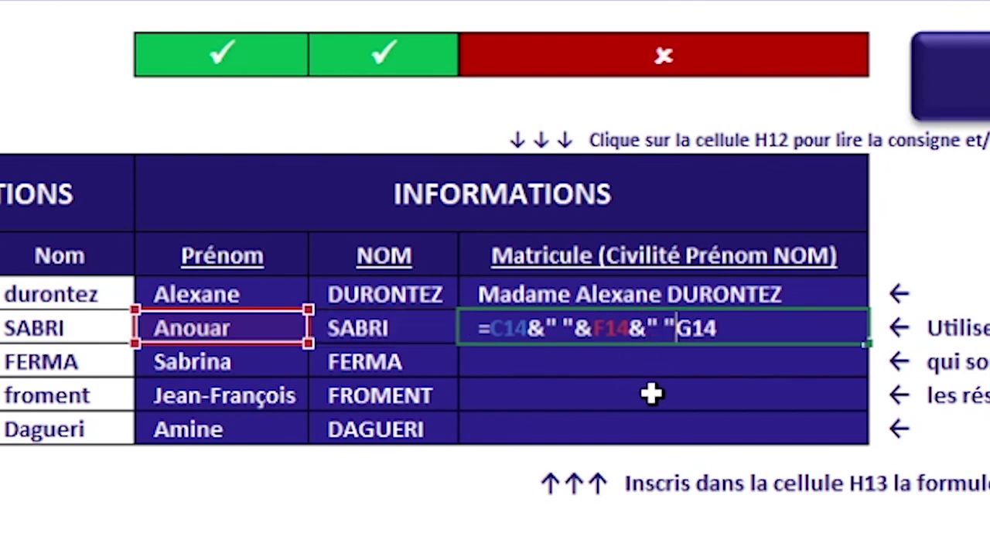
pyautogui.write('&')
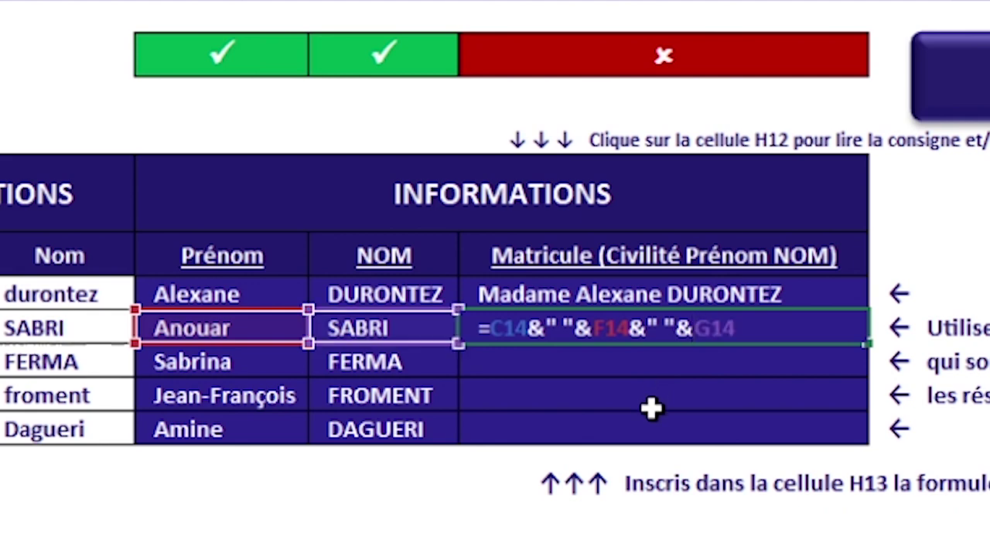
pyautogui.press('Return')
pyautogui.press('Up')
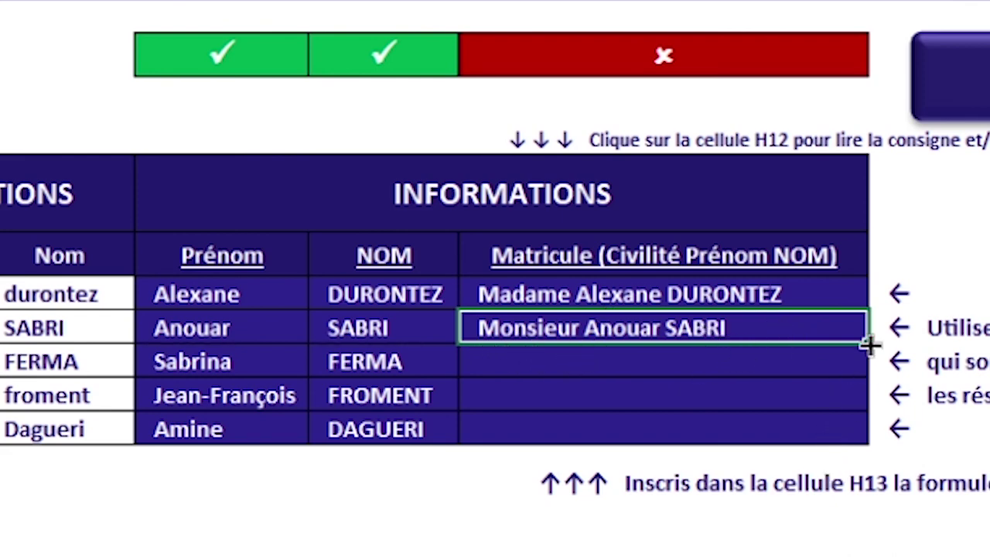
# Fill the H14 matricule formula down through H17, completing all Matricule rows.
pyautogui.moveTo(868, 344); pyautogui.dragTo(870, 443)
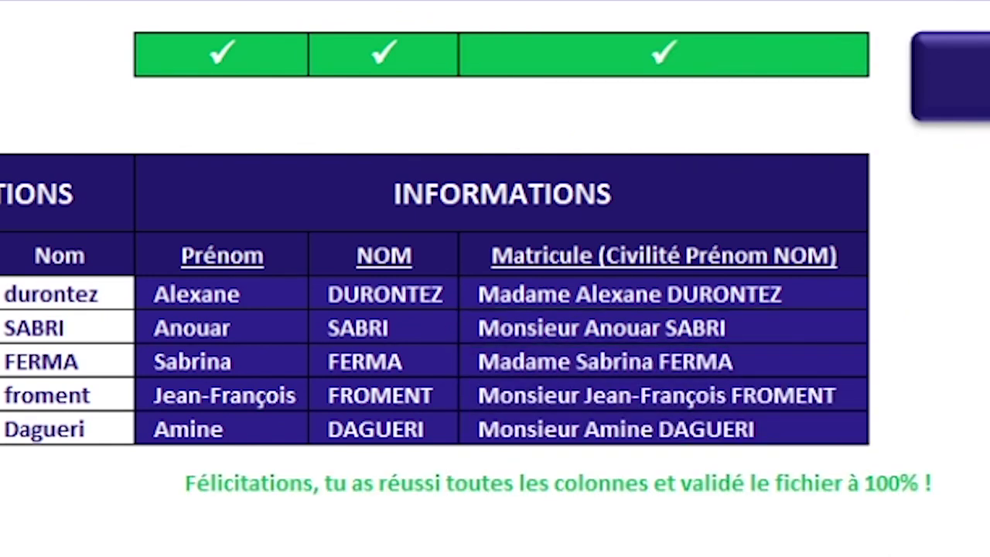